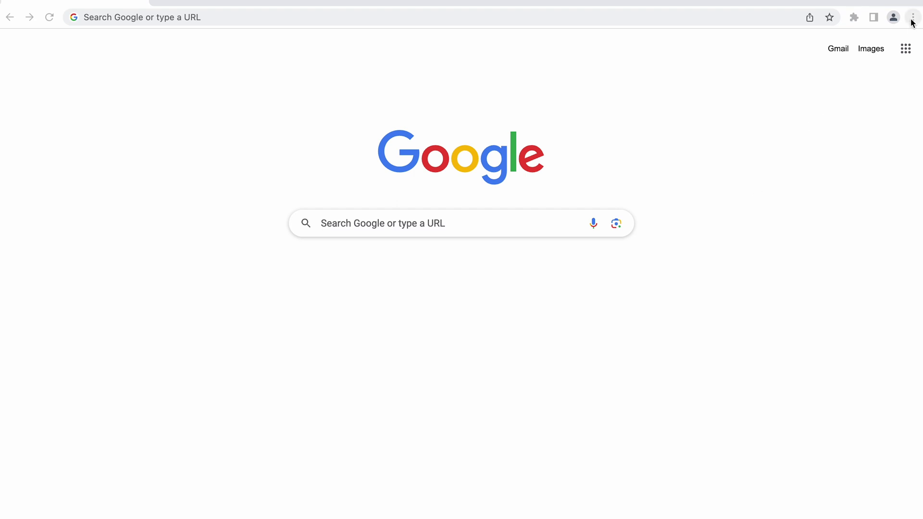
Set Chrome's Clear Browsing Data to All time, with cookies and other site data ticked
{"action": "left_click", "coordinate": [912, 18]}
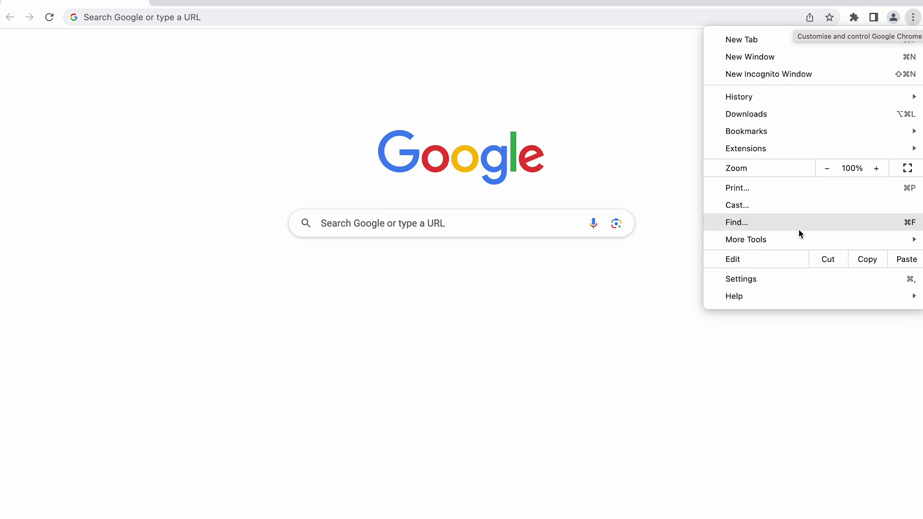
{"action": "mouse_move", "coordinate": [793, 239]}
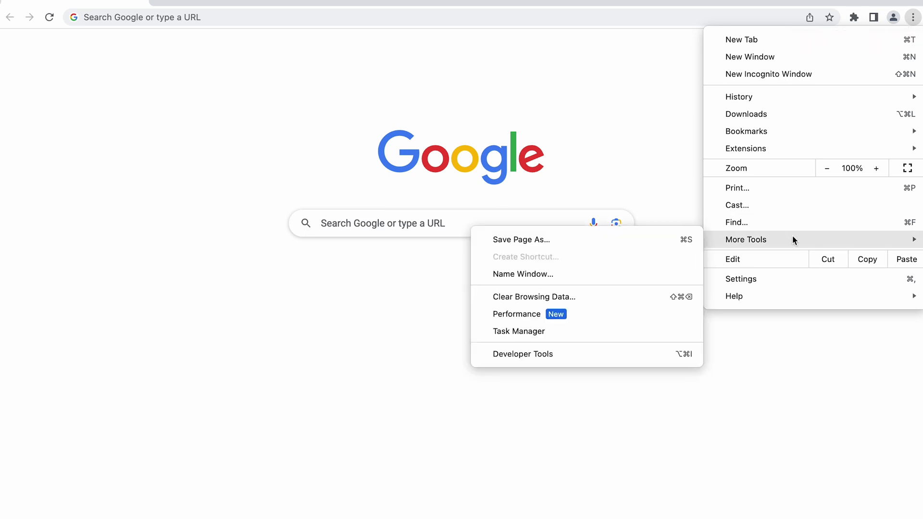
{"action": "left_click", "coordinate": [619, 295]}
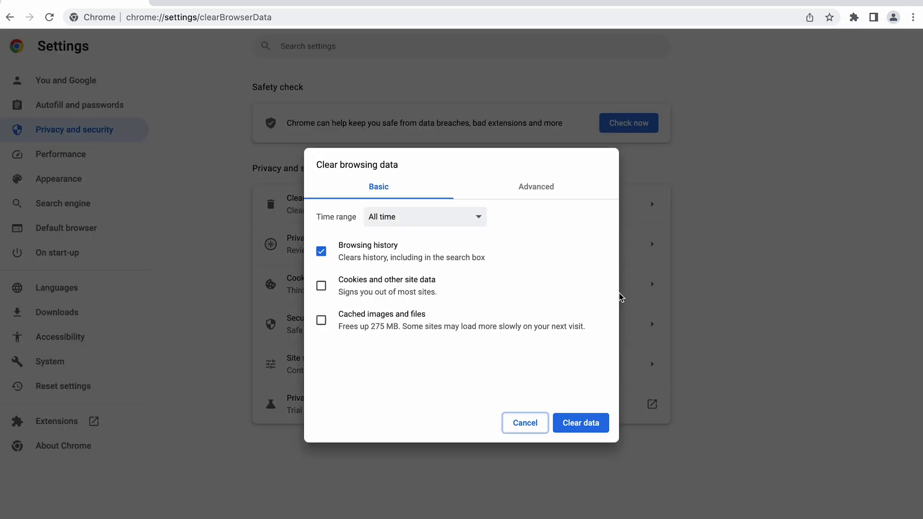
{"action": "left_click", "coordinate": [467, 225]}
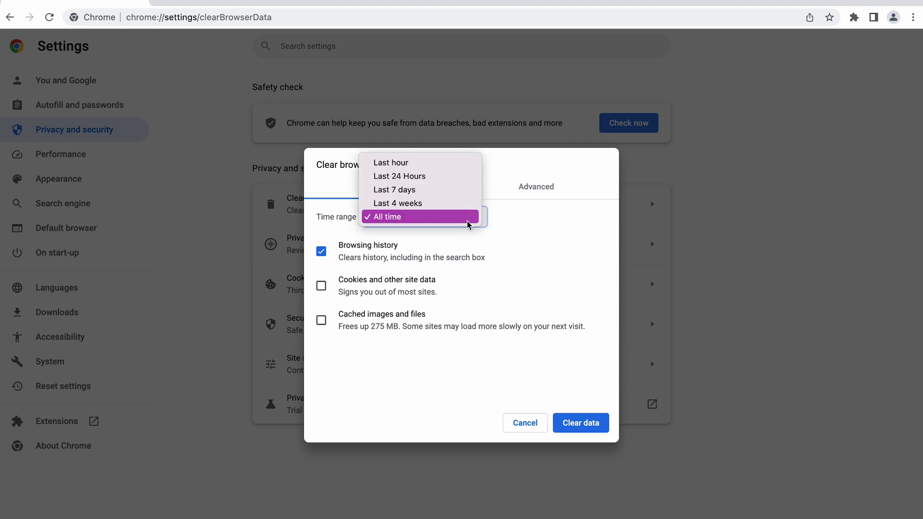
{"action": "left_click", "coordinate": [467, 222]}
{"action": "left_click", "coordinate": [364, 287]}
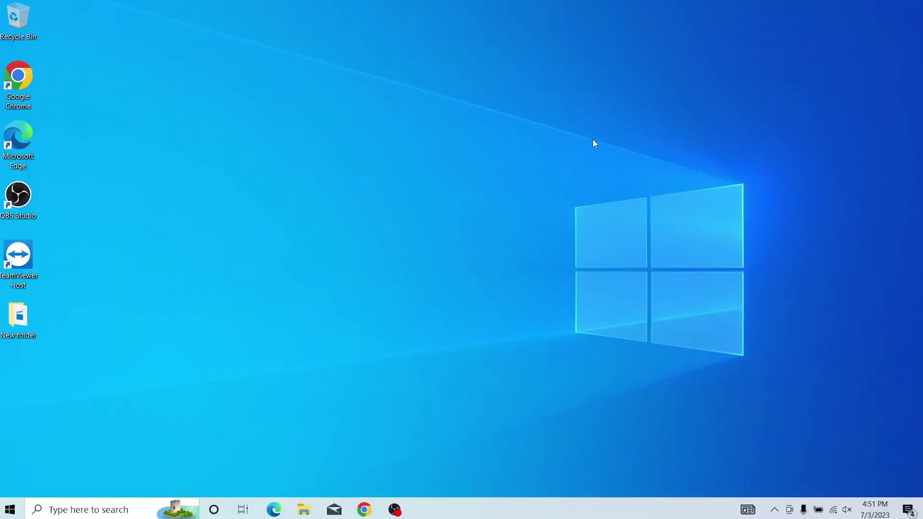
Launch Windows Security from a 'wind' search and open the Public network firewall settings
{"action": "left_click", "coordinate": [86, 502]}
{"action": "type", "text": "wind"}
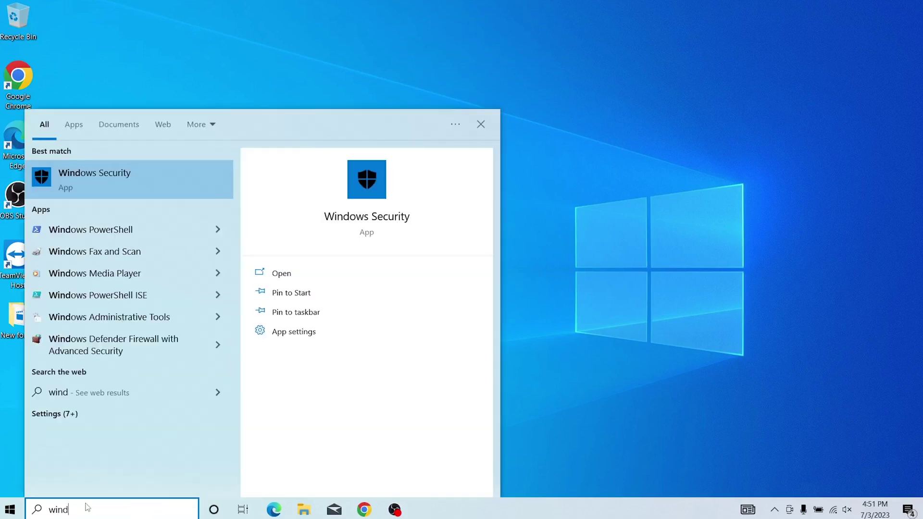
{"action": "key", "text": "Return"}
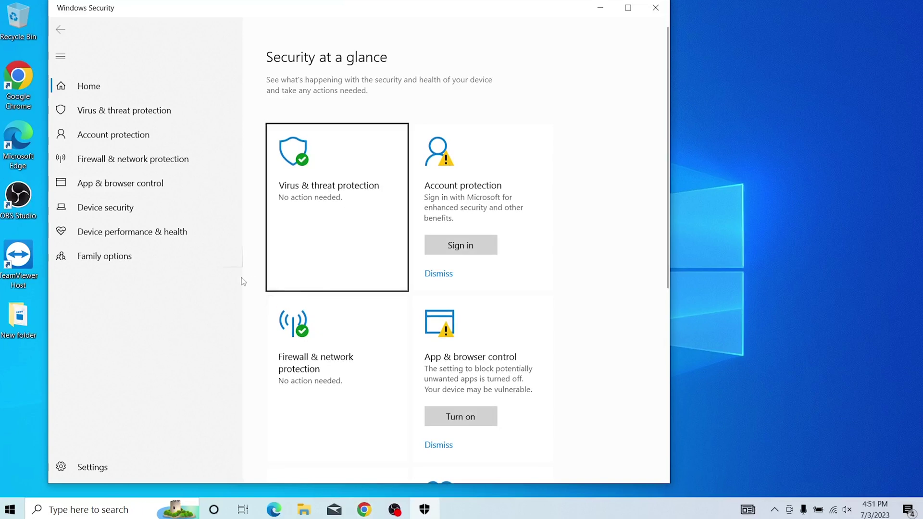
{"action": "left_click", "coordinate": [143, 159]}
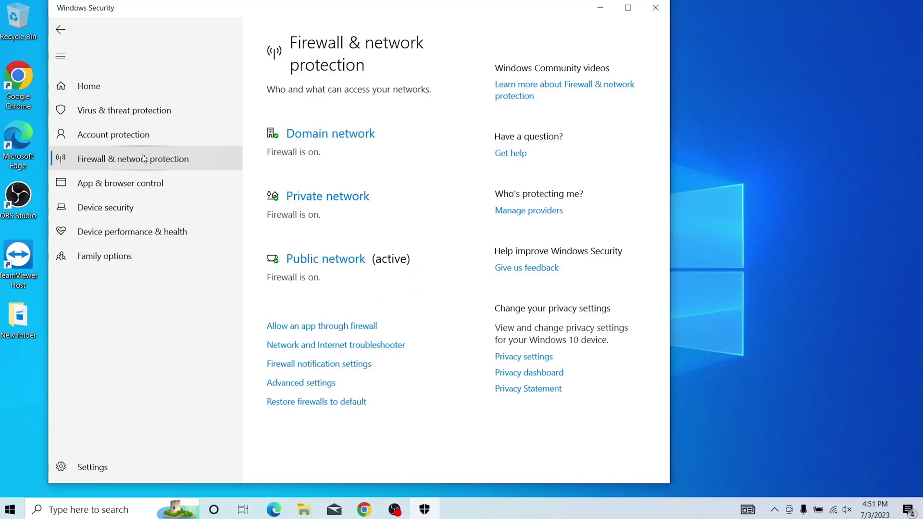
{"action": "left_click", "coordinate": [295, 261]}
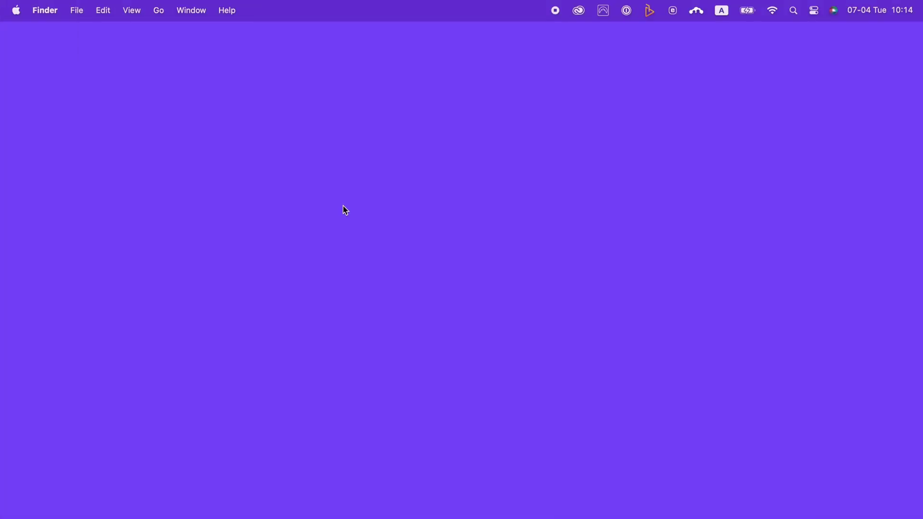
Switch the Firewall toggle off under System Settings > Network > Firewall
{"action": "left_click", "coordinate": [14, 10]}
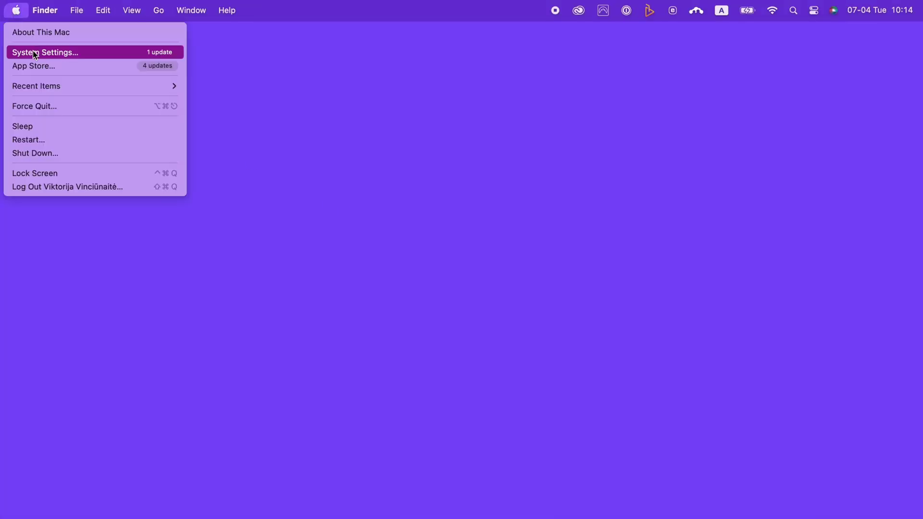
{"action": "left_click", "coordinate": [33, 50]}
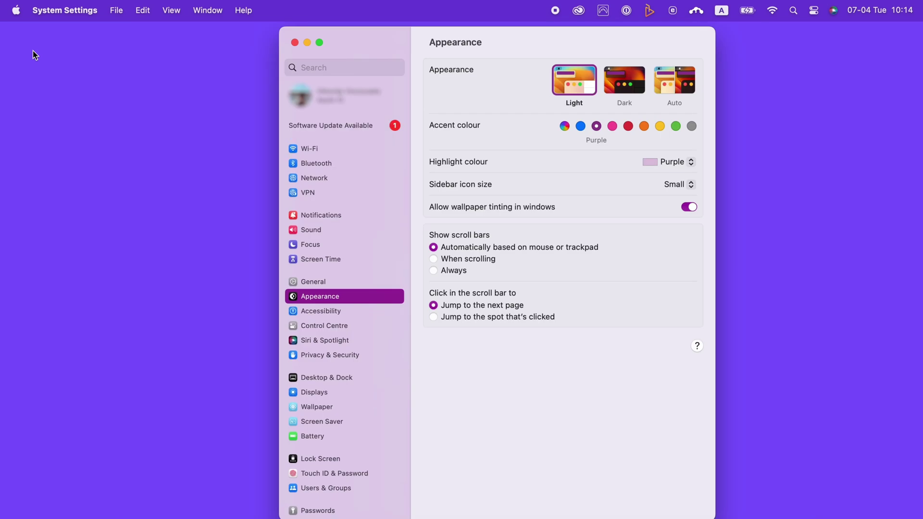
{"action": "left_click", "coordinate": [319, 174]}
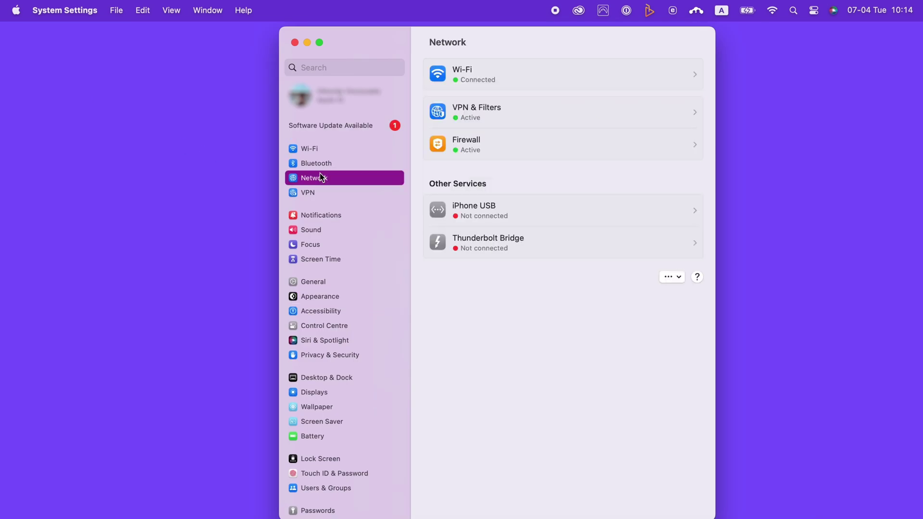
{"action": "left_click", "coordinate": [483, 155]}
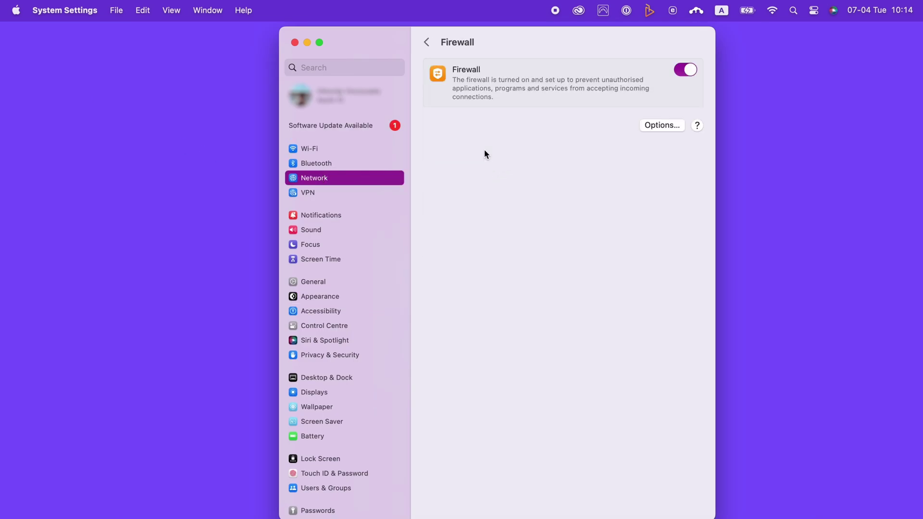
{"action": "left_click", "coordinate": [686, 70]}
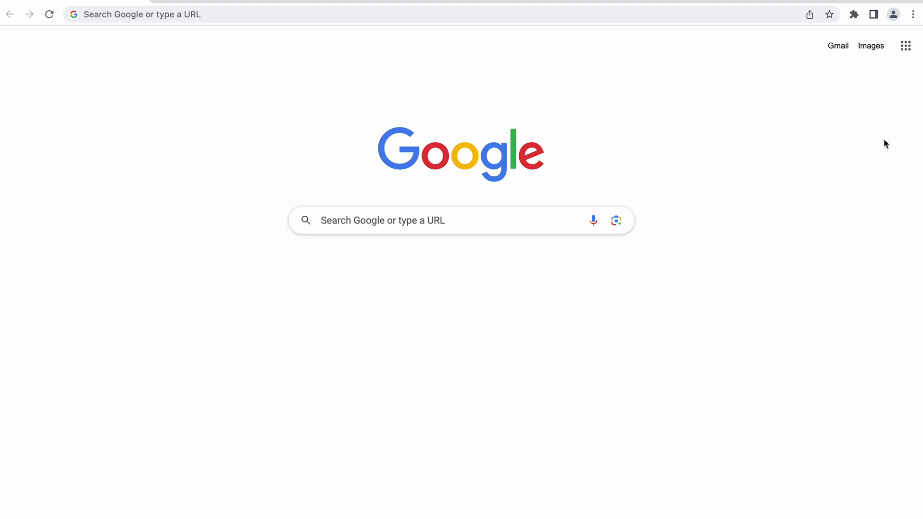
Turn off the BlockSite toggle on Chrome's Manage Extensions page
{"action": "left_click", "coordinate": [913, 14]}
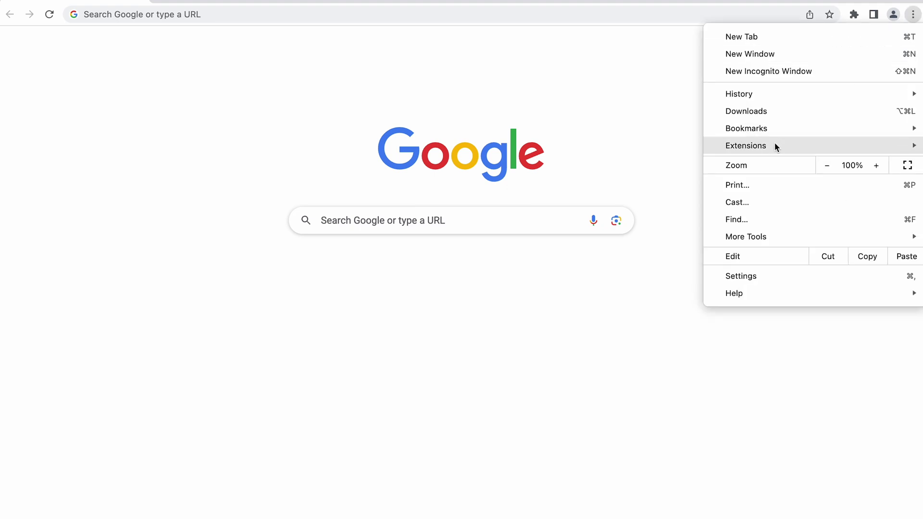
{"action": "mouse_move", "coordinate": [775, 145]}
{"action": "left_click", "coordinate": [679, 143]}
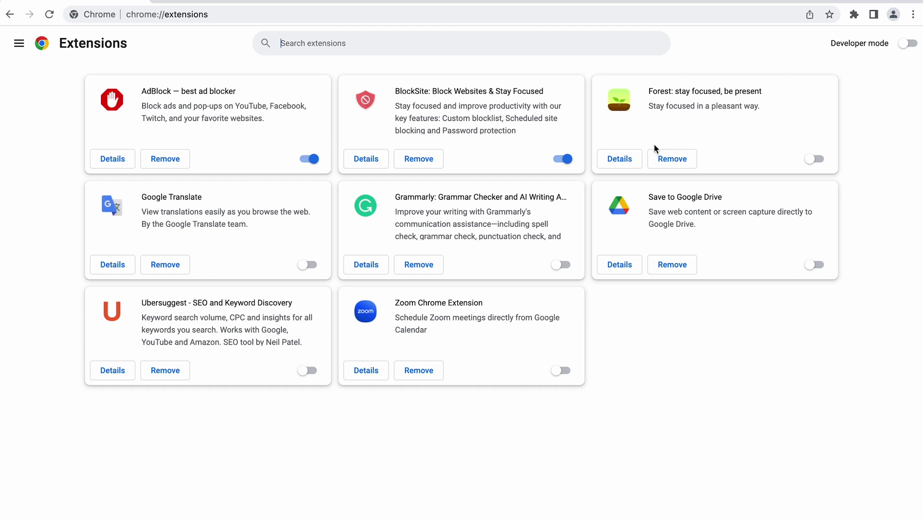
{"action": "left_click", "coordinate": [563, 160]}
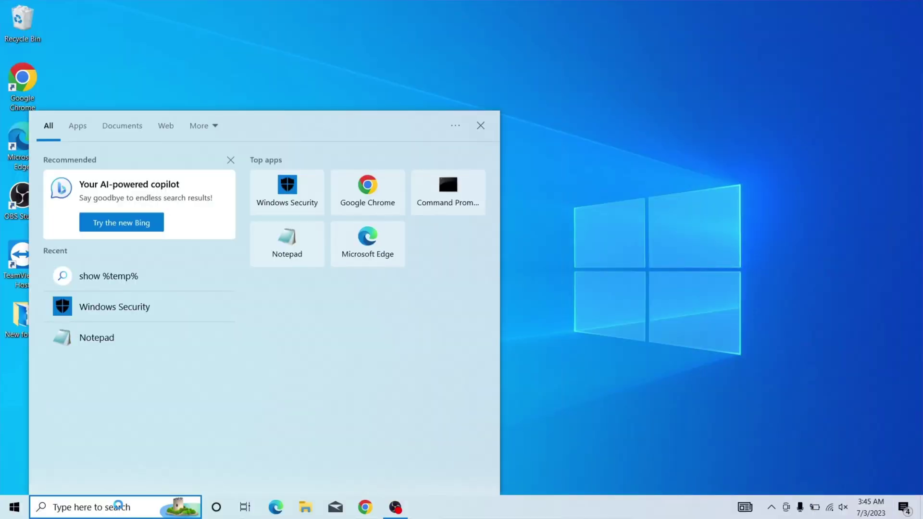
Open the %temp% folder, select all 27 items and bring up their delete menu
{"action": "type", "text": "%temp%"}
{"action": "key", "text": "Return"}
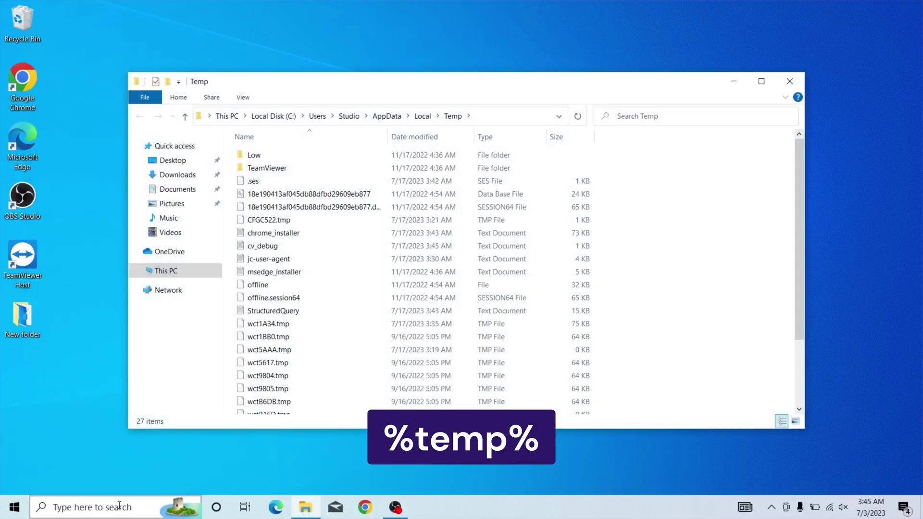
{"action": "key", "text": "ctrl+a"}
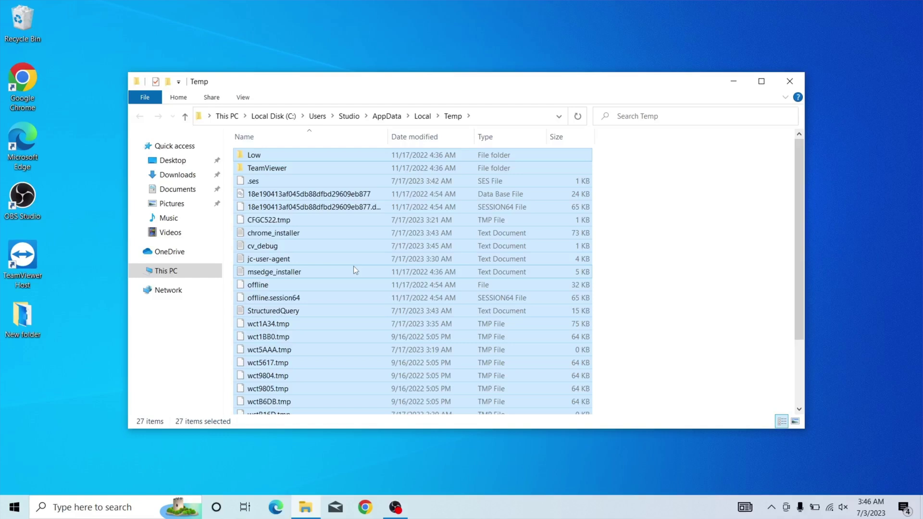
{"action": "right_click", "coordinate": [354, 270]}
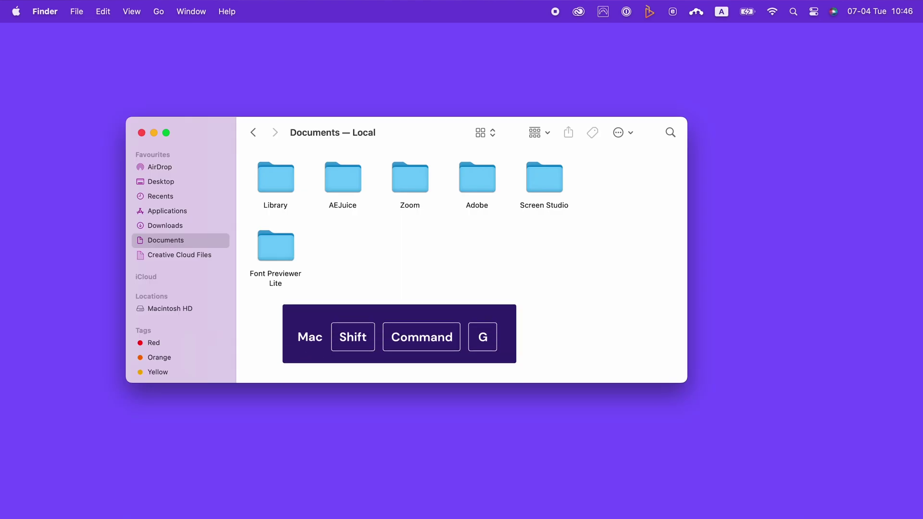
Go to ~/Library/Caches/ in Finder and move the Animoji folder to the Bin
{"action": "key", "text": "super+shift+g"}
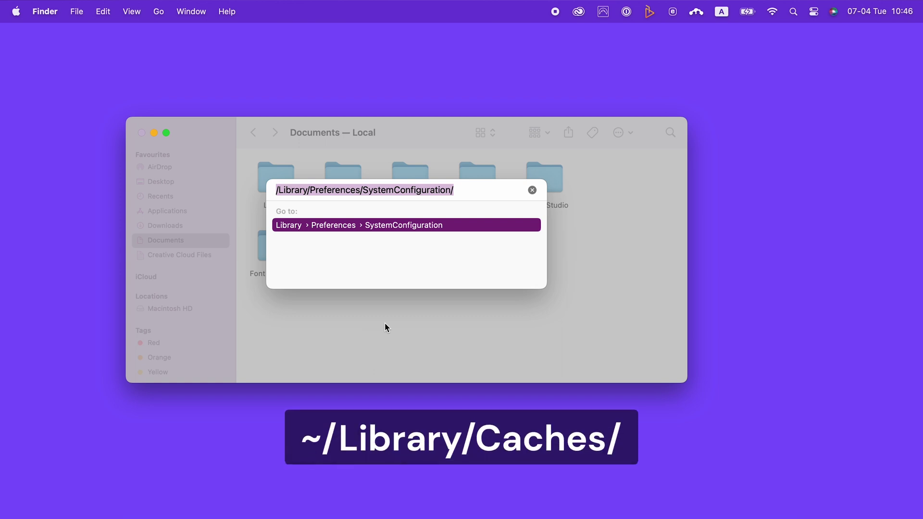
{"action": "key", "text": "BackSpace"}
{"action": "type", "text": "~/Library/Caches/"}
{"action": "key", "text": "Return"}
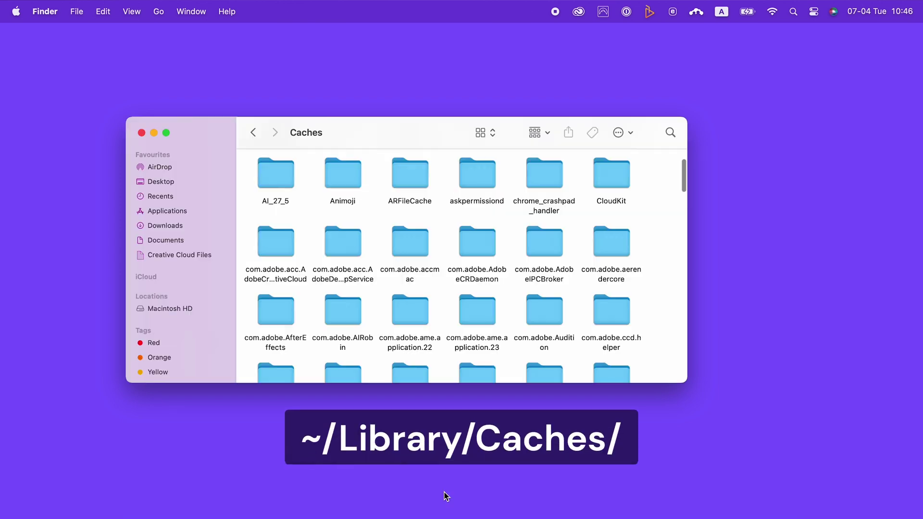
{"action": "right_click", "coordinate": [352, 173]}
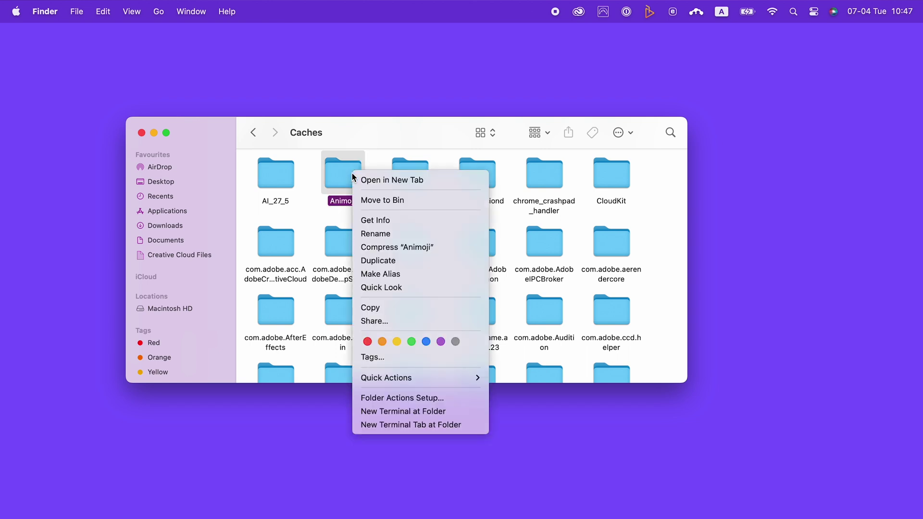
{"action": "left_click", "coordinate": [399, 205]}
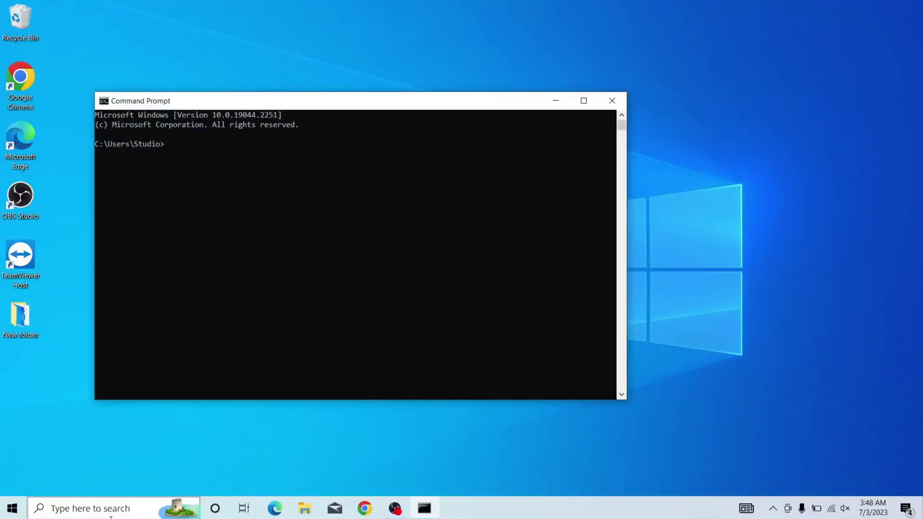
Run ipconfig/flushdns in Command Prompt to flush the DNS resolver cache
{"action": "type", "text": "ipconfig/flushdns"}
{"action": "key", "text": "Return"}
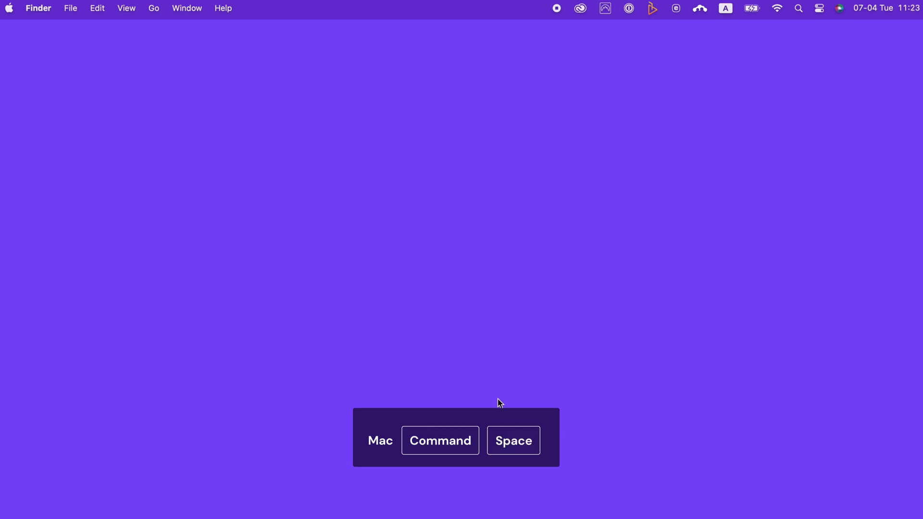
Launch Terminal and run the pasted sudo dscacheutil -flushcache; sudo killall -HUP mDNSResponder command
{"action": "key", "text": "super+space"}
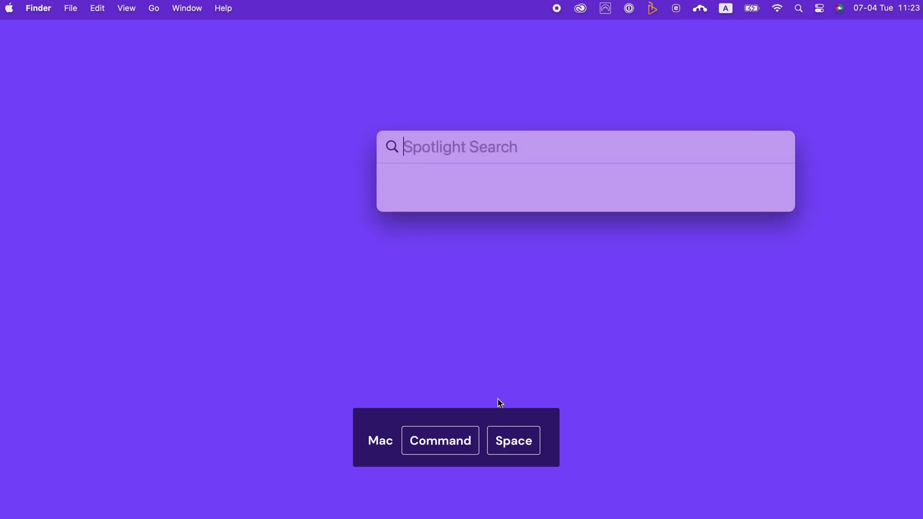
{"action": "type", "text": "terminal"}
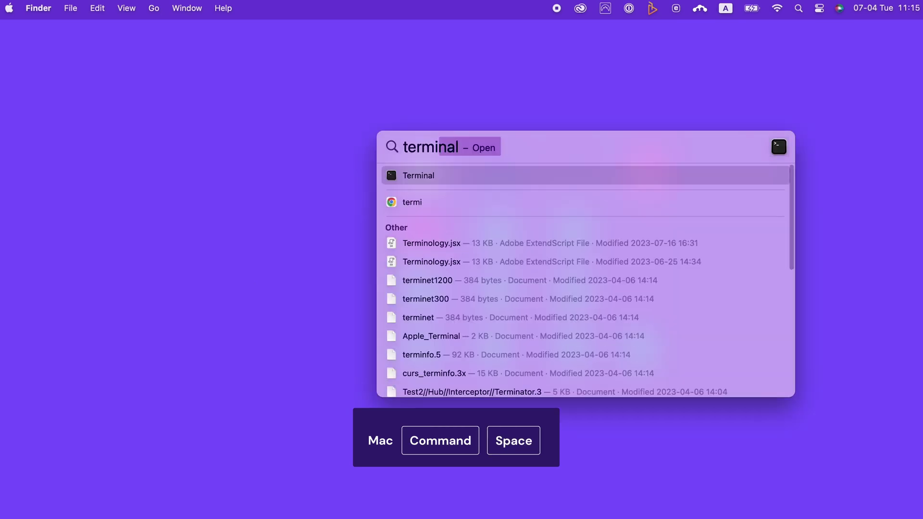
{"action": "key", "text": "Return"}
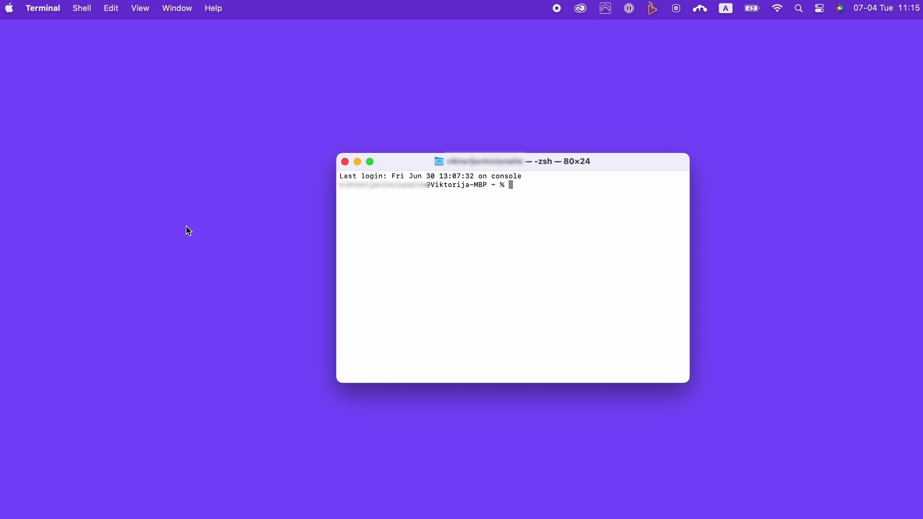
{"action": "type", "text": "sudo dscacheutil -flushcache; sudo killall -HUP mDNSResponder"}
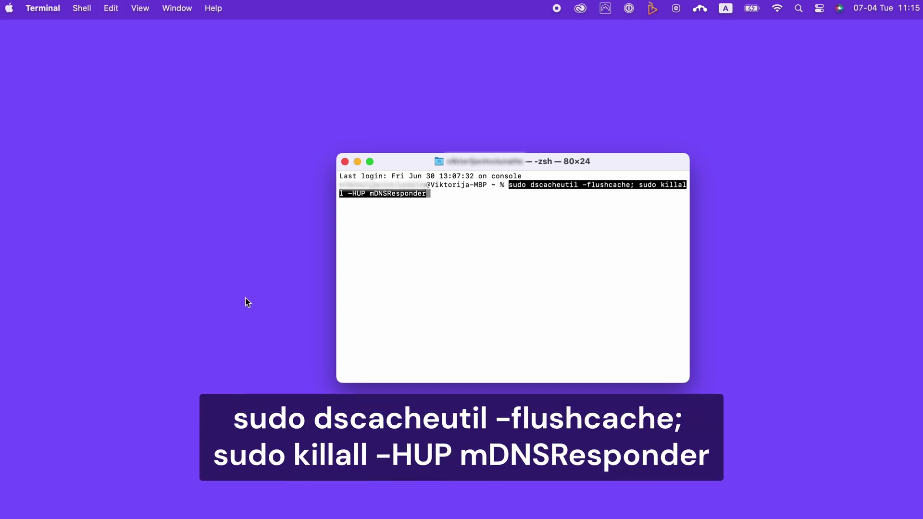
{"action": "key", "text": "Return"}
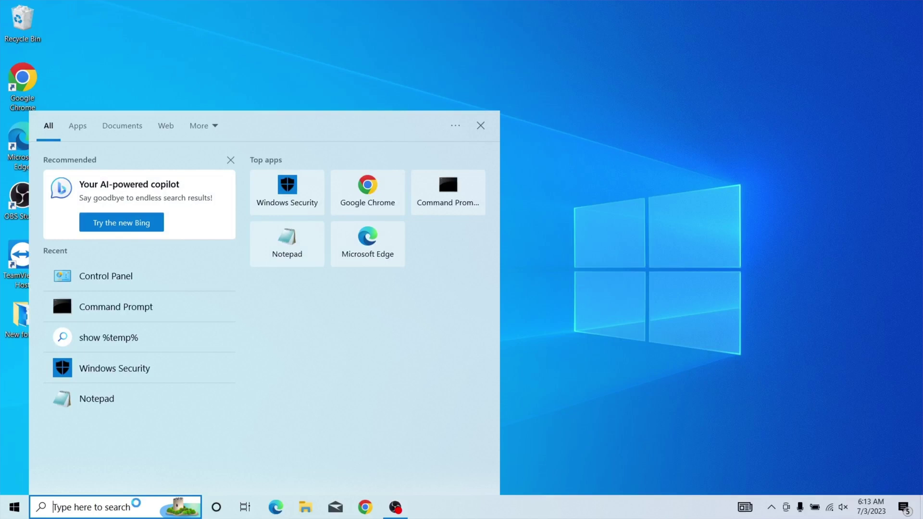
Reach Change adapter settings in Control Panel and open Wi-Fi Properties with TCP/IPv4 selected
{"action": "type", "text": "contro"}
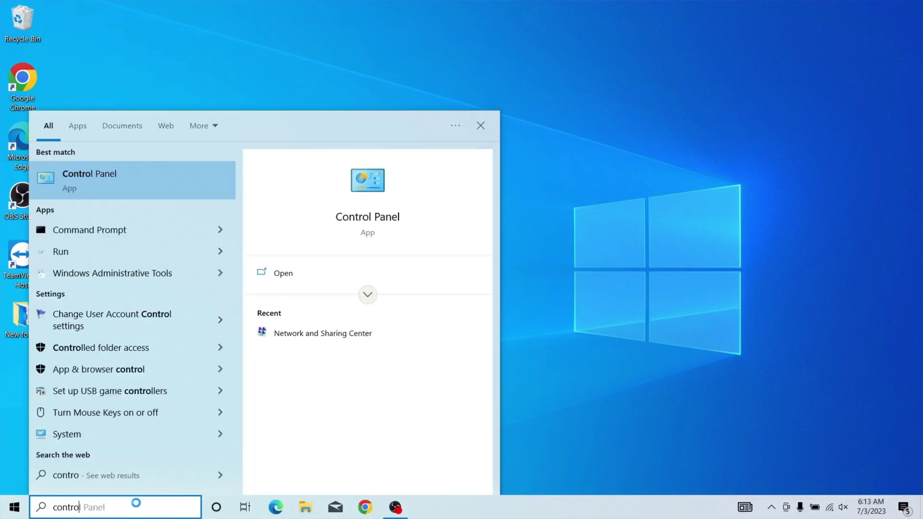
{"action": "key", "text": "Return"}
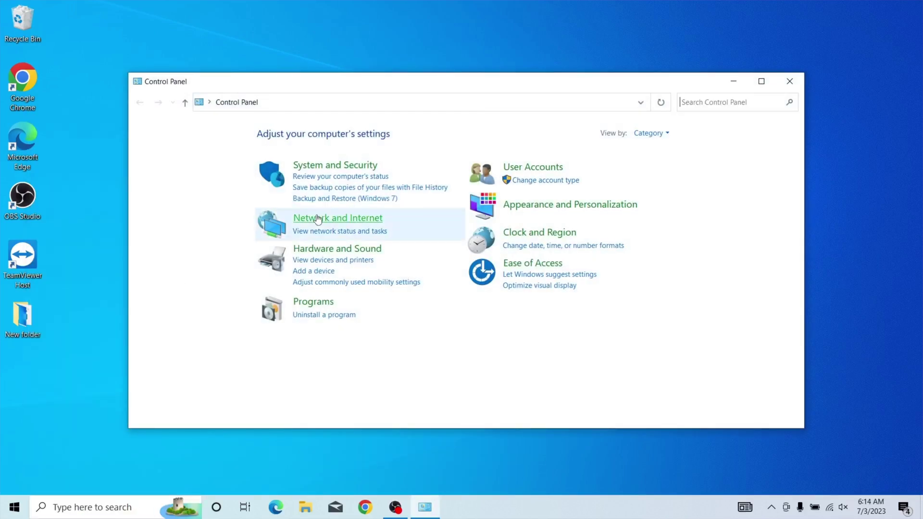
{"action": "left_click", "coordinate": [318, 218]}
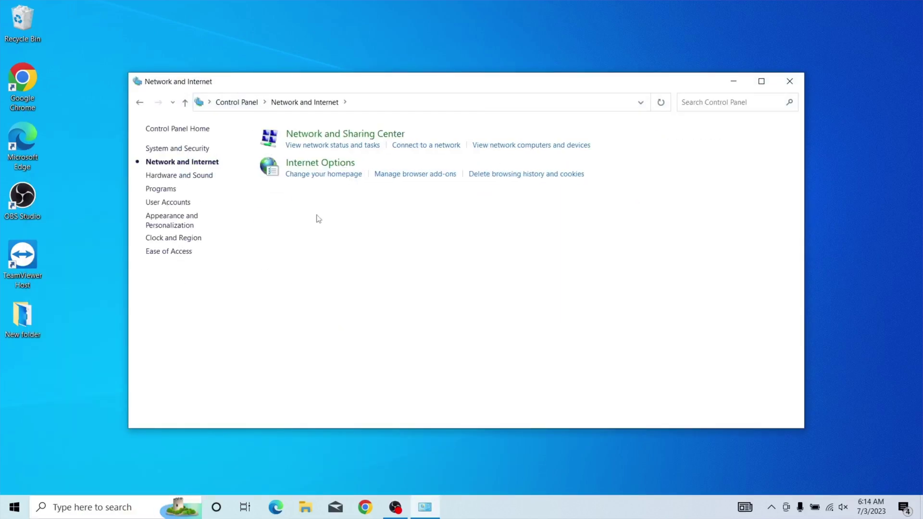
{"action": "left_click", "coordinate": [304, 138]}
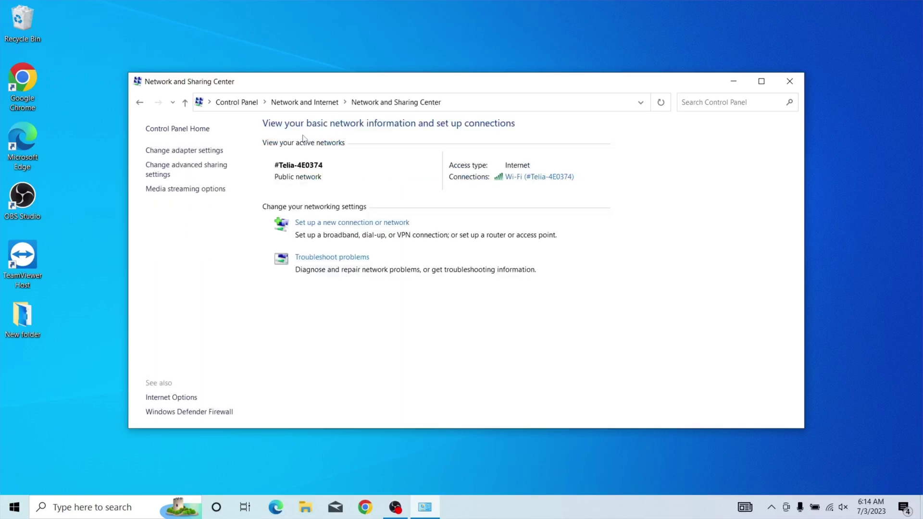
{"action": "left_click", "coordinate": [217, 151]}
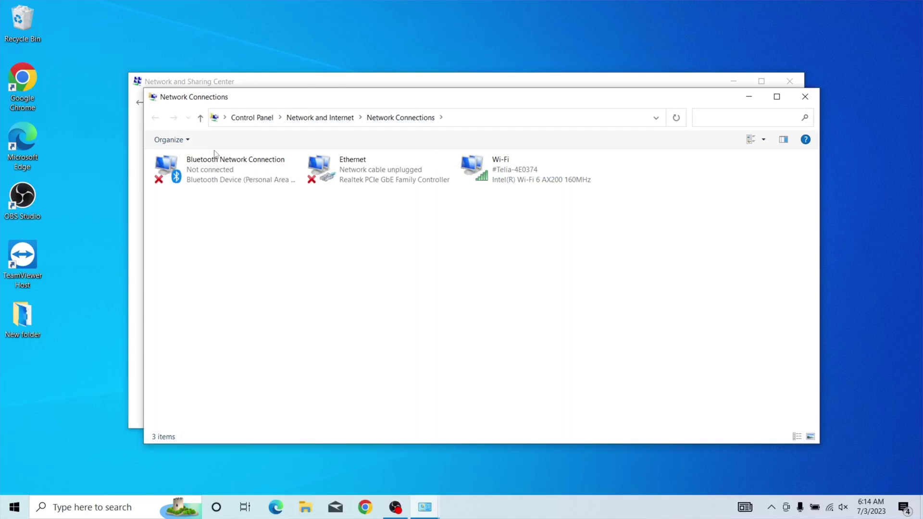
{"action": "right_click", "coordinate": [480, 168]}
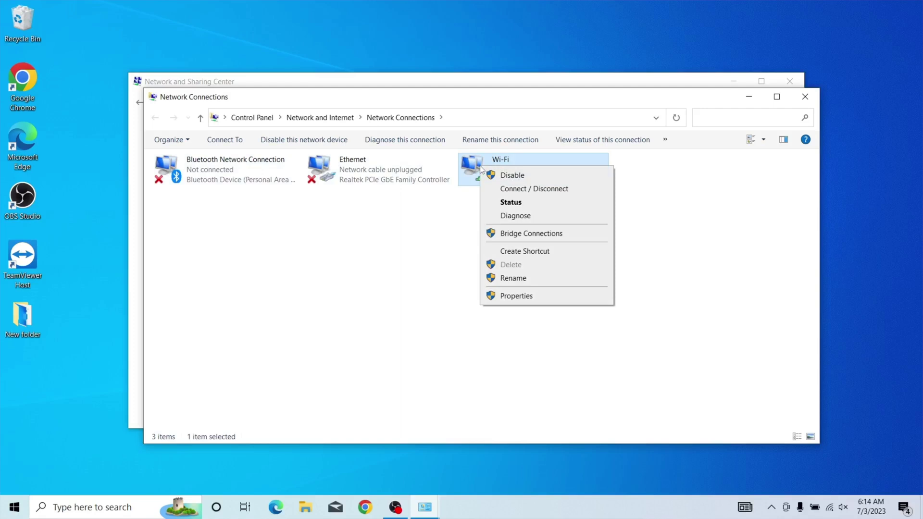
{"action": "left_click", "coordinate": [529, 296]}
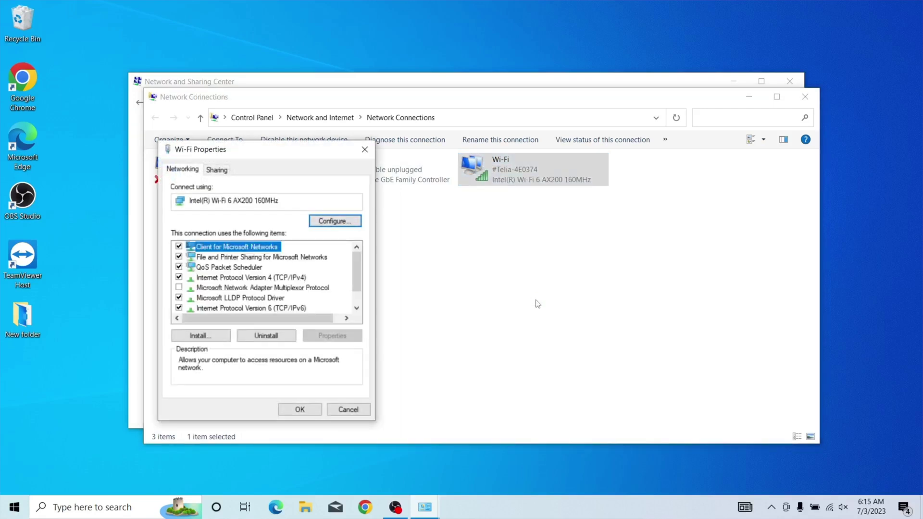
{"action": "left_click", "coordinate": [278, 278]}
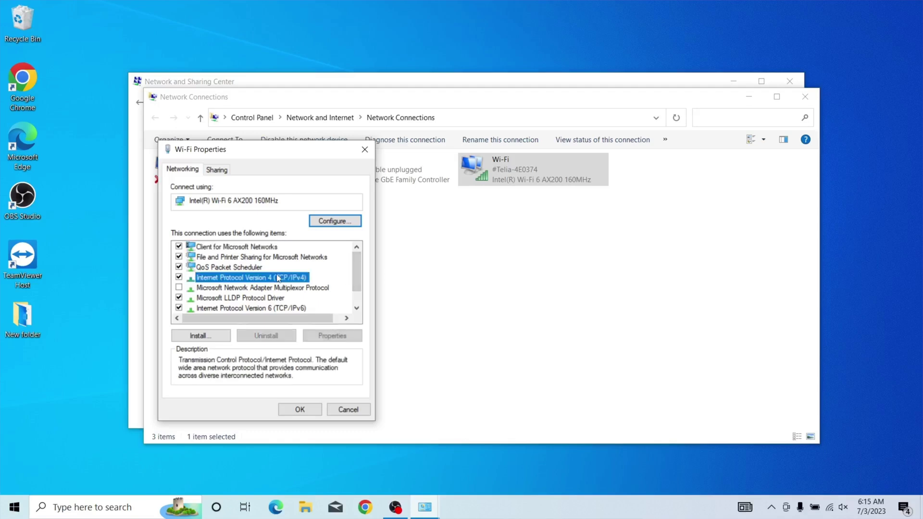
Open the TCP/IPv4 Properties' Advanced TCP/IP Settings on the DNS tab
{"action": "left_click", "coordinate": [332, 336]}
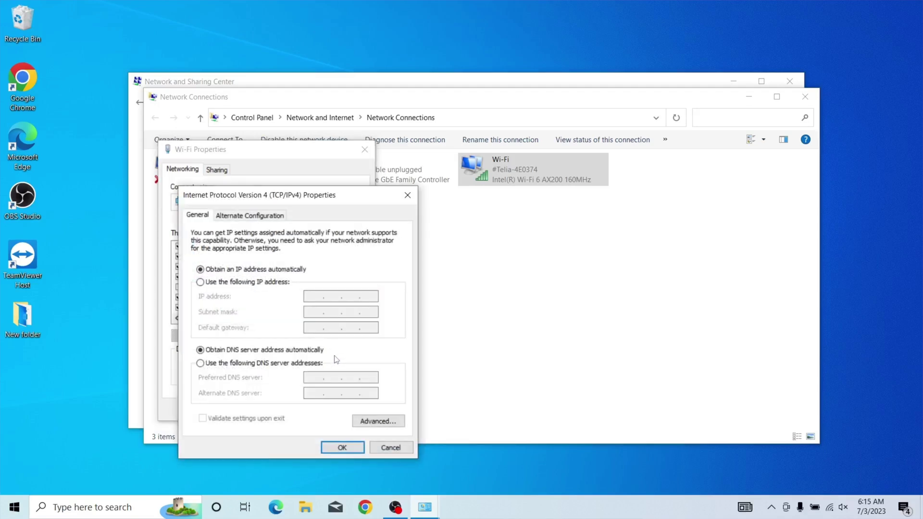
{"action": "left_click", "coordinate": [385, 423]}
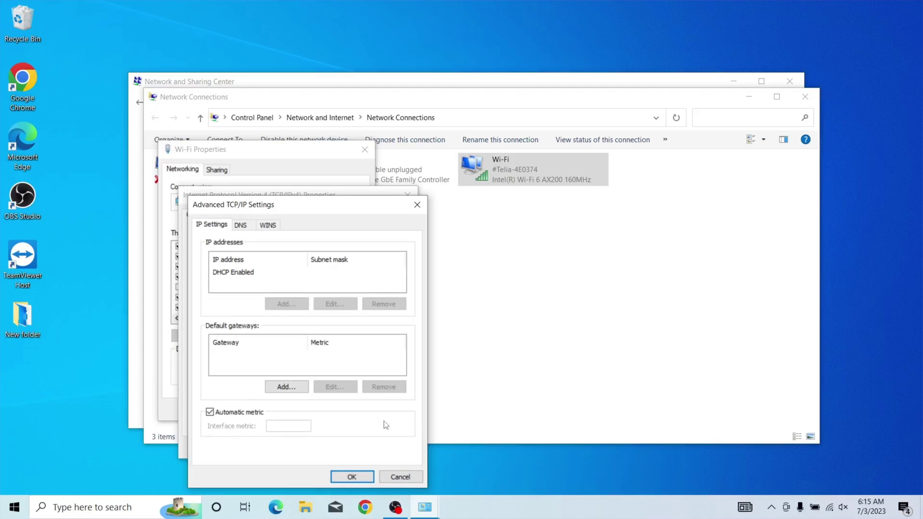
{"action": "left_click", "coordinate": [242, 226]}
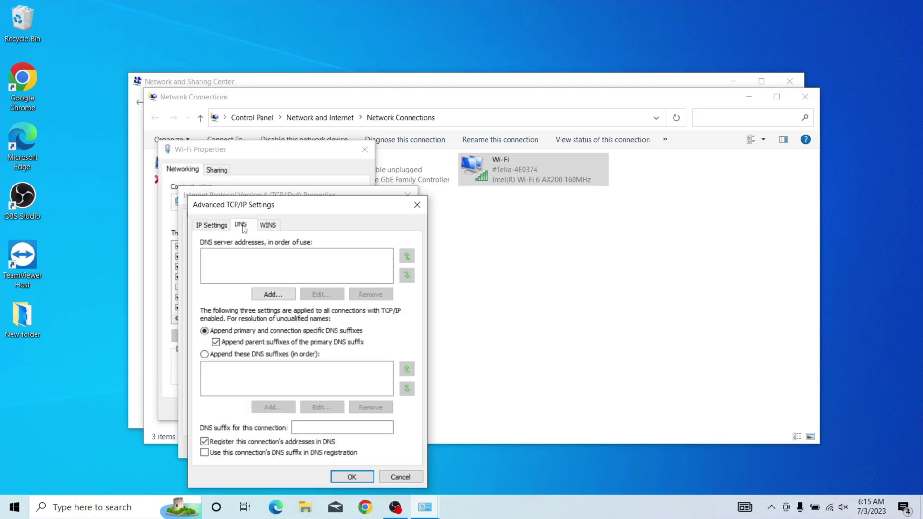
Add 8.8.8.8 and 8.8.4.4 to the DNS server addresses list
{"action": "left_click", "coordinate": [273, 296]}
{"action": "type", "text": "8.8.8.8"}
{"action": "left_click", "coordinate": [301, 316]}
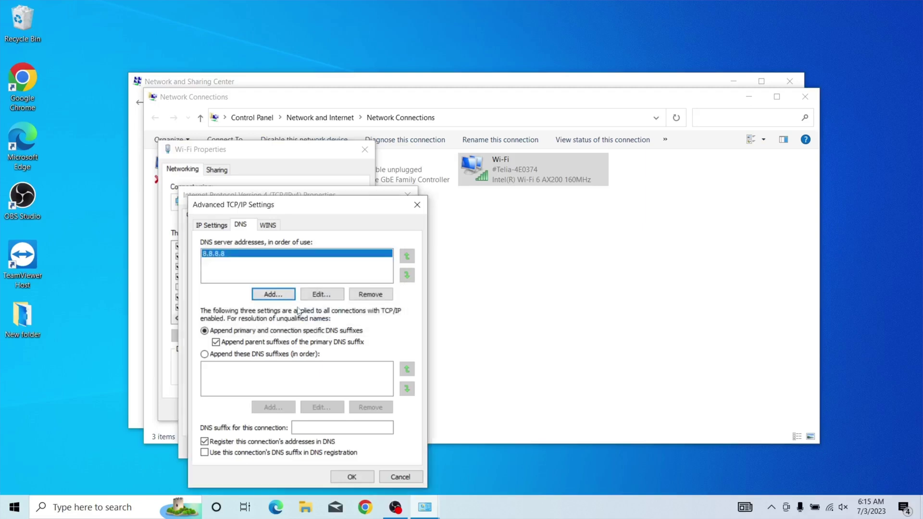
{"action": "left_click", "coordinate": [279, 292]}
{"action": "type", "text": "8.8.4.4"}
{"action": "left_click", "coordinate": [316, 318]}
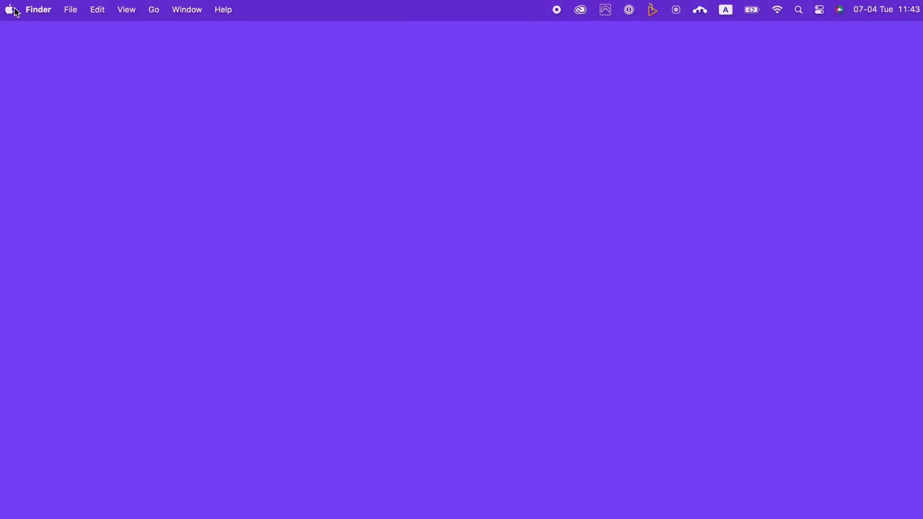
Go to the connected Wi-Fi network's DNS list in System Settings and select the 192.168.1.1 server
{"action": "left_click", "coordinate": [10, 9]}
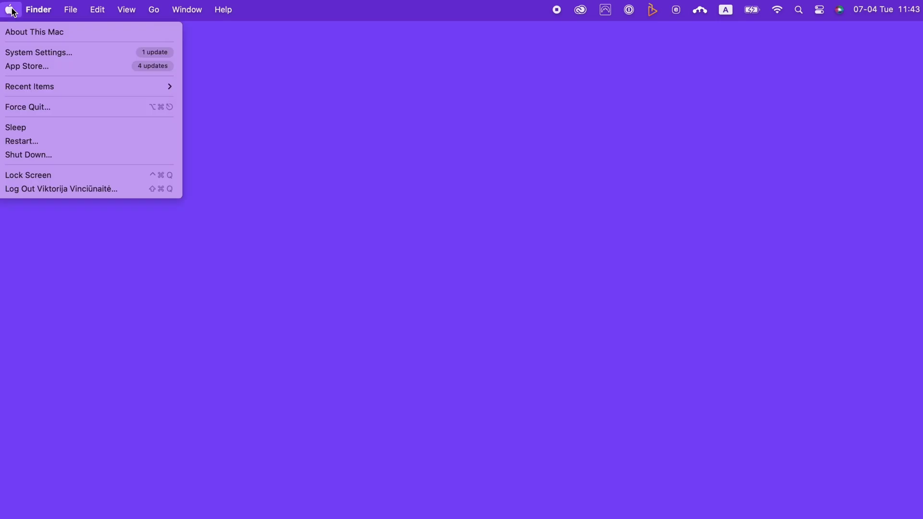
{"action": "left_click", "coordinate": [16, 52]}
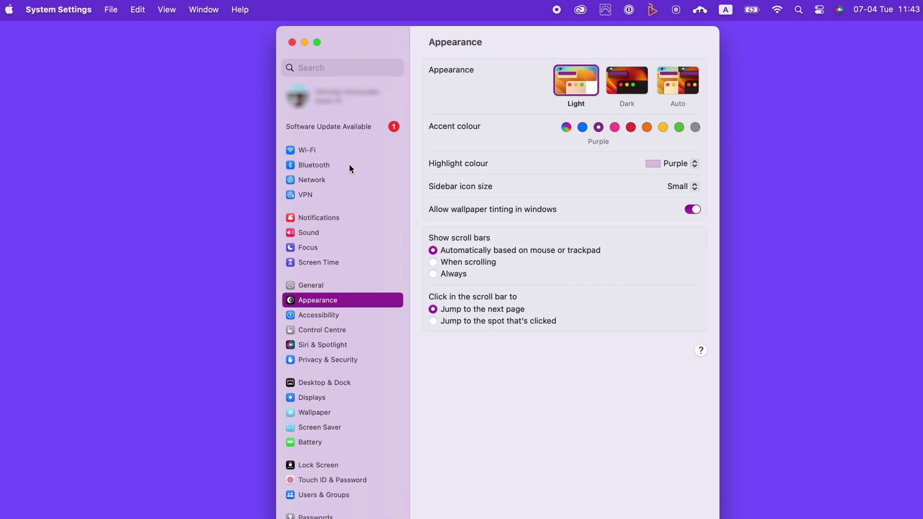
{"action": "left_click", "coordinate": [330, 178]}
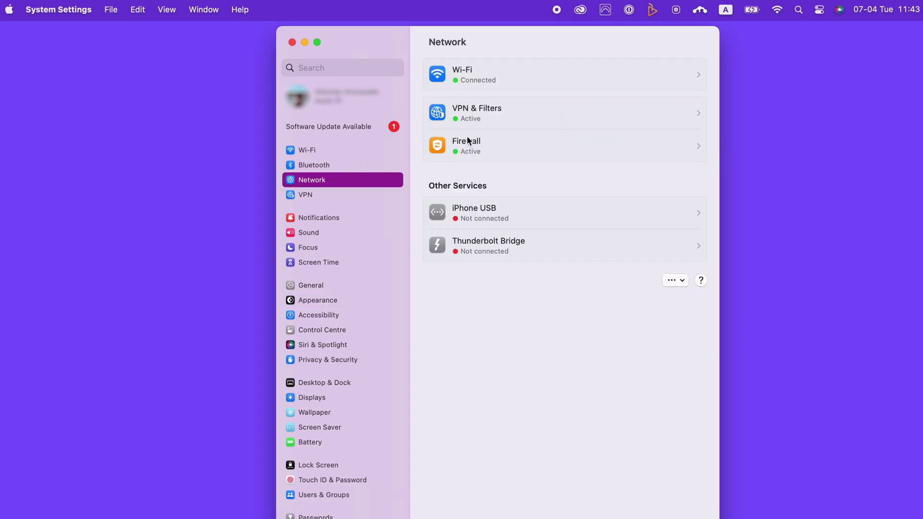
{"action": "left_click", "coordinate": [600, 74]}
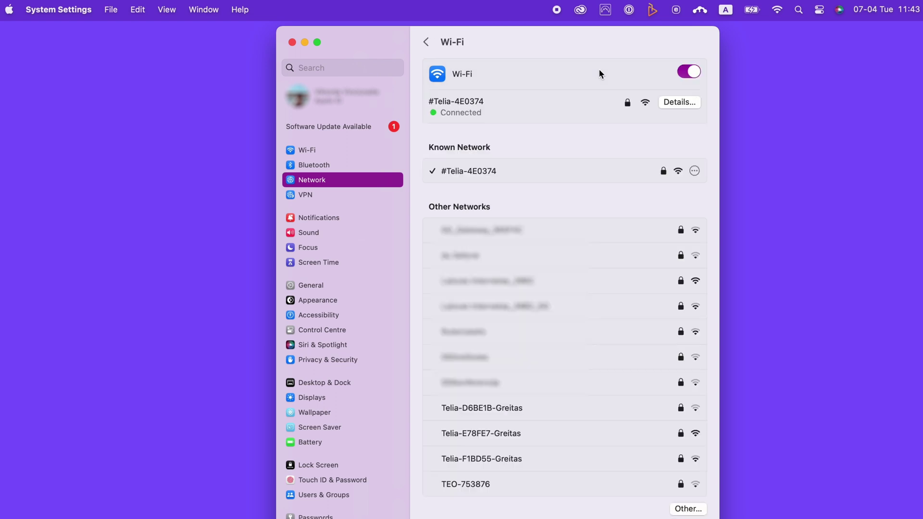
{"action": "left_click", "coordinate": [675, 102]}
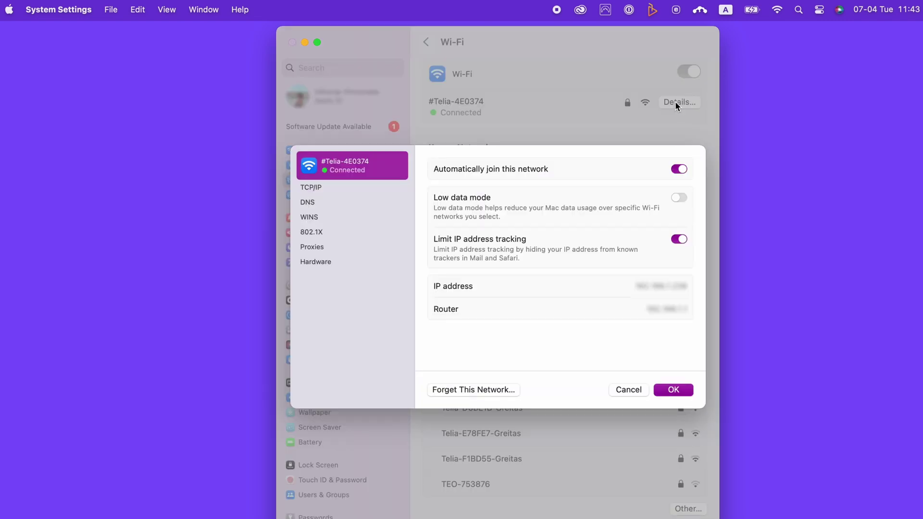
{"action": "left_click", "coordinate": [315, 206]}
{"action": "left_click", "coordinate": [460, 192]}
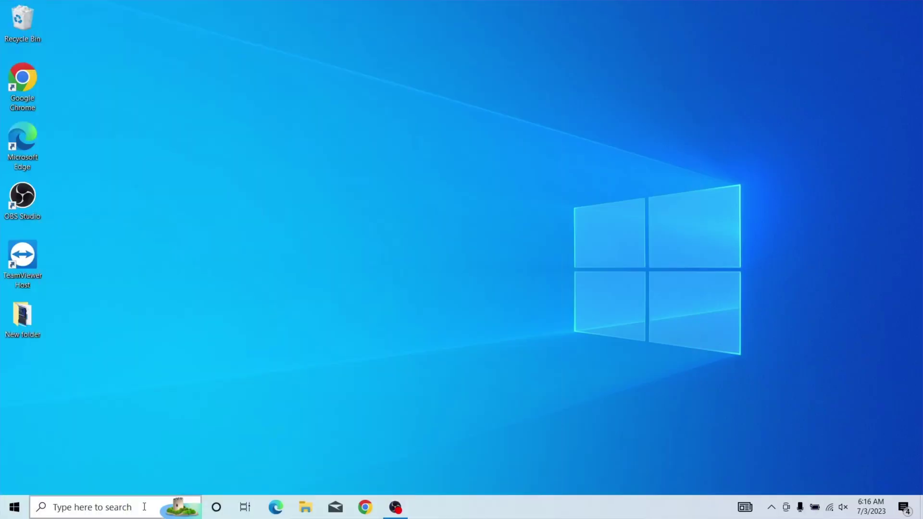
Open Settings via 'sett' search and scroll the Network & Internet Status page to Advanced network settings
{"action": "key", "text": "super+s"}
{"action": "type", "text": "sett"}
{"action": "key", "text": "Return"}
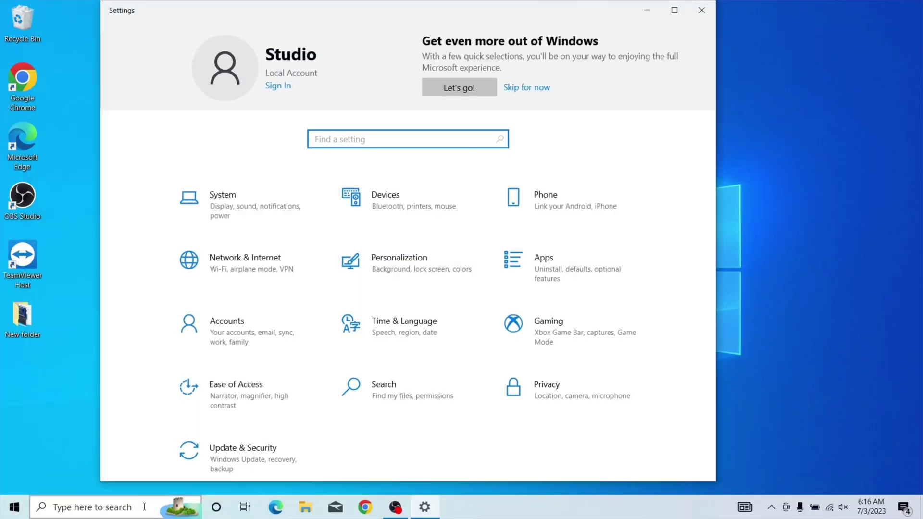
{"action": "left_click", "coordinate": [203, 255]}
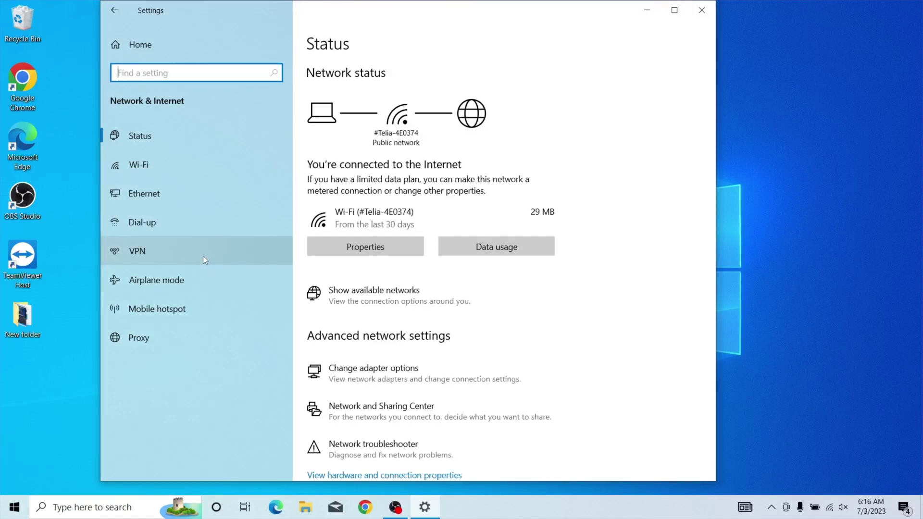
{"action": "left_click", "coordinate": [167, 128]}
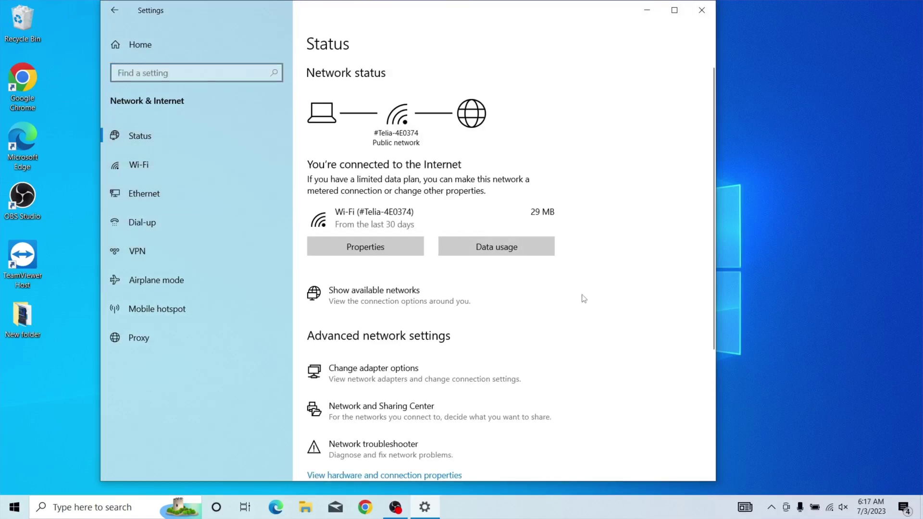
{"action": "scroll", "coordinate": [581, 296], "scroll_direction": "down", "scroll_amount": 5}
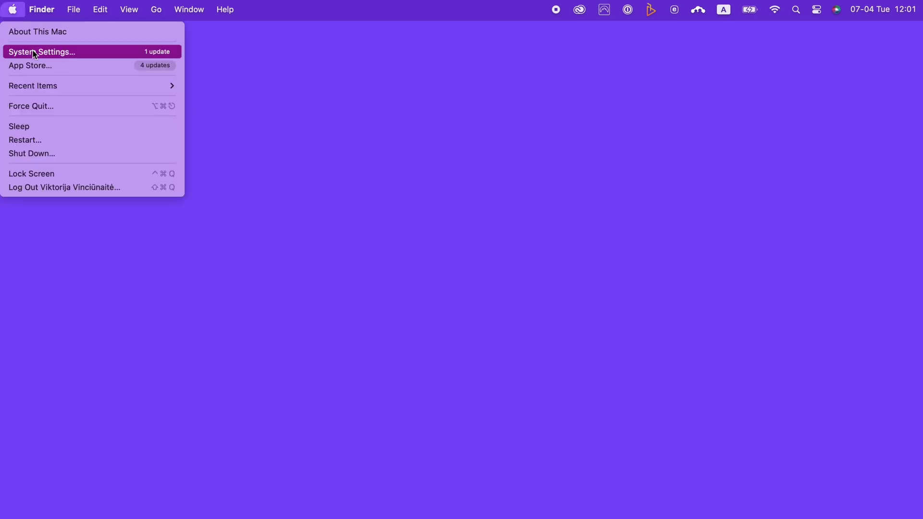
Open the details of the connected #Telia-4E0374 Wi-Fi network in System Settings
{"action": "left_click", "coordinate": [34, 50]}
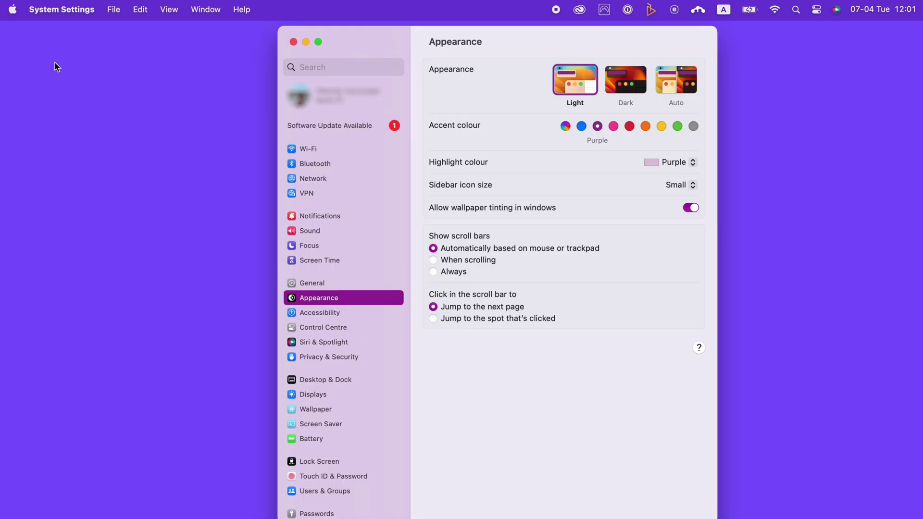
{"action": "left_click", "coordinate": [312, 182]}
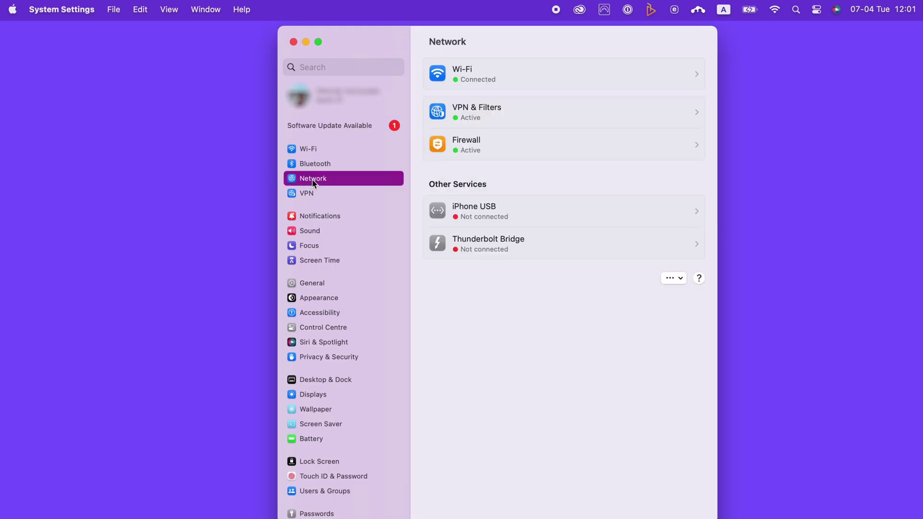
{"action": "left_click", "coordinate": [555, 79]}
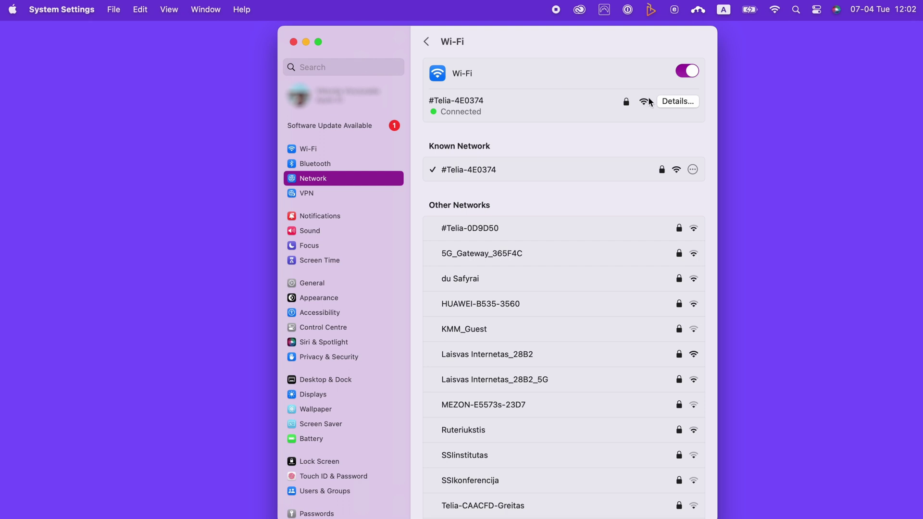
{"action": "left_click", "coordinate": [667, 102]}
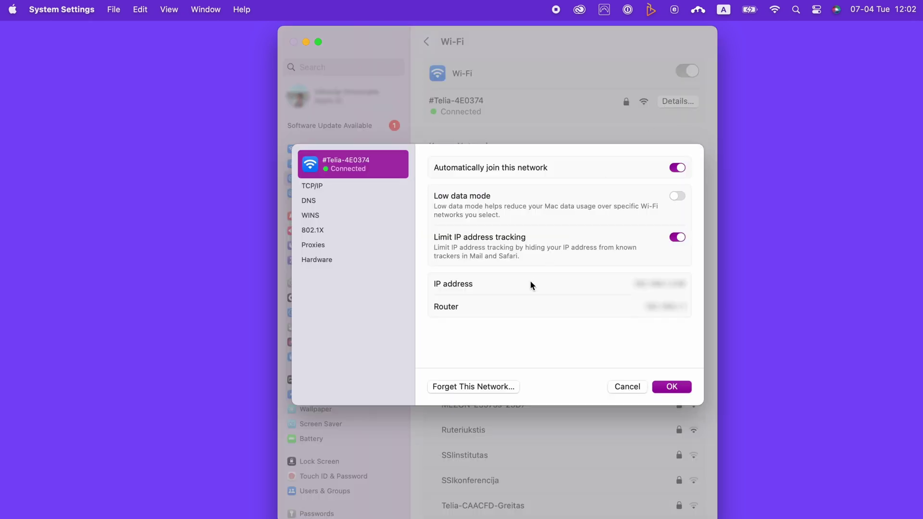
Forget #Telia-4E0374, rejoin it with its password, then turn Wi-Fi off
{"action": "left_click", "coordinate": [470, 387]}
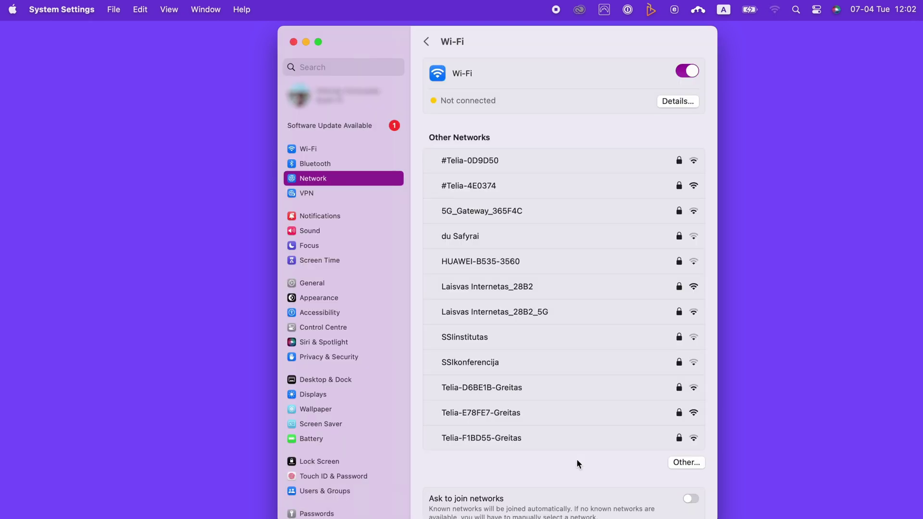
{"action": "left_click", "coordinate": [649, 185]}
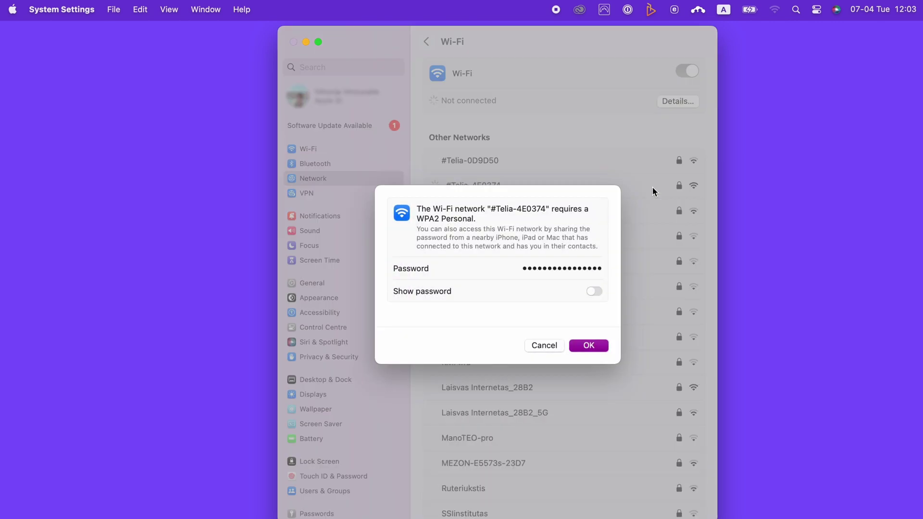
{"action": "left_click", "coordinate": [584, 344]}
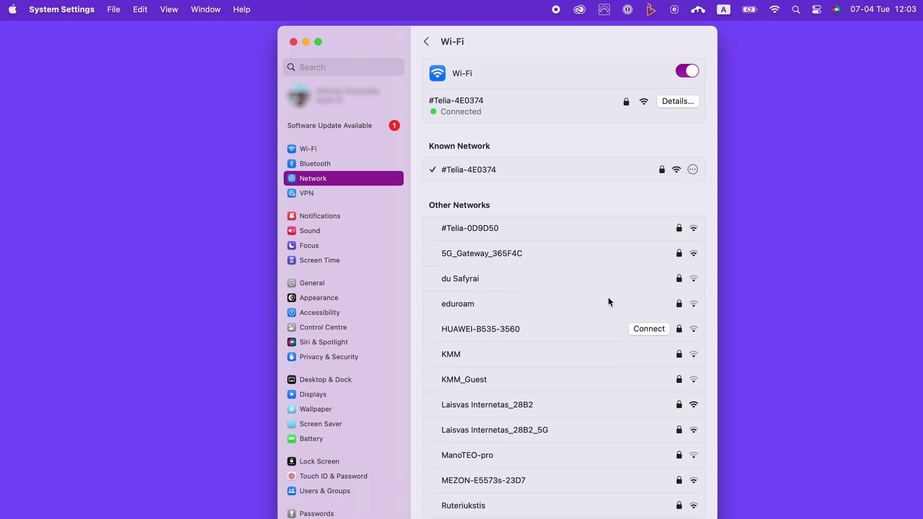
{"action": "left_click", "coordinate": [686, 71]}
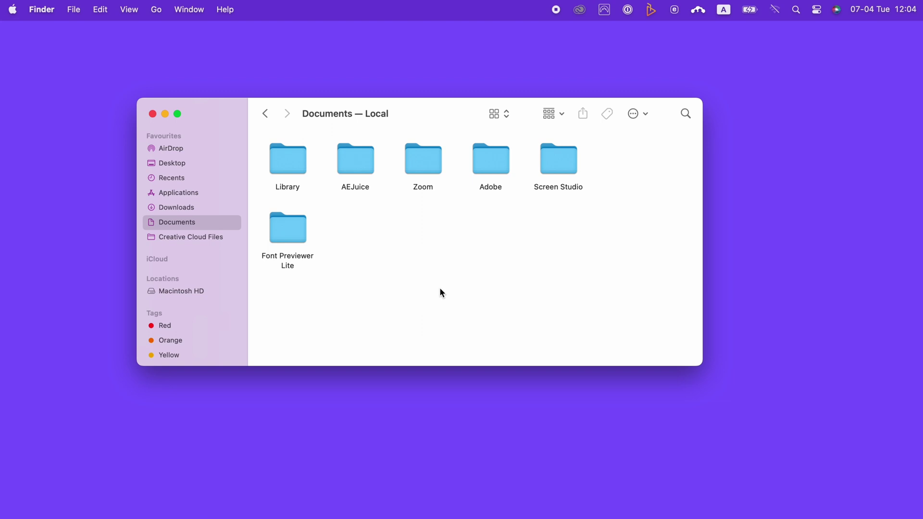
Go to /Library/Preferences/SystemConfiguration/ in Finder by pasting the path into Go to Folder
{"action": "key", "text": "super+shift+g"}
{"action": "key", "text": "super+c"}
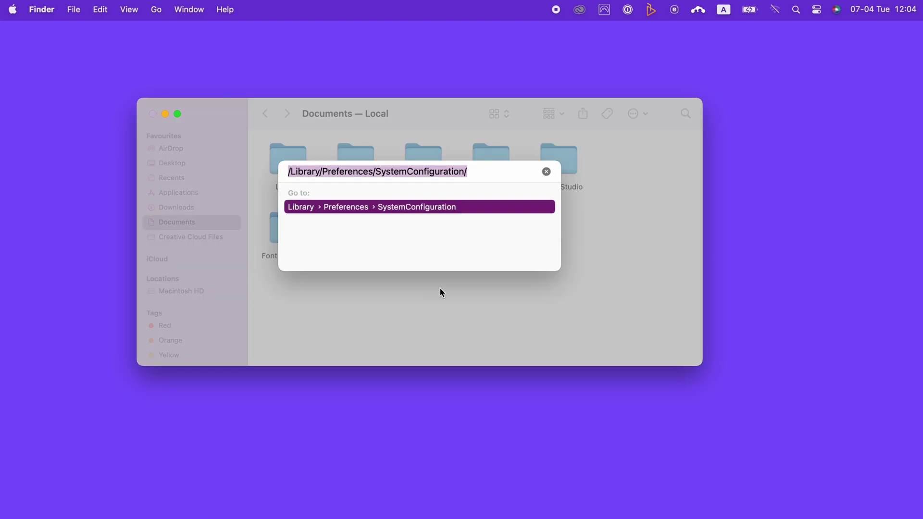
{"action": "key", "text": "BackSpace"}
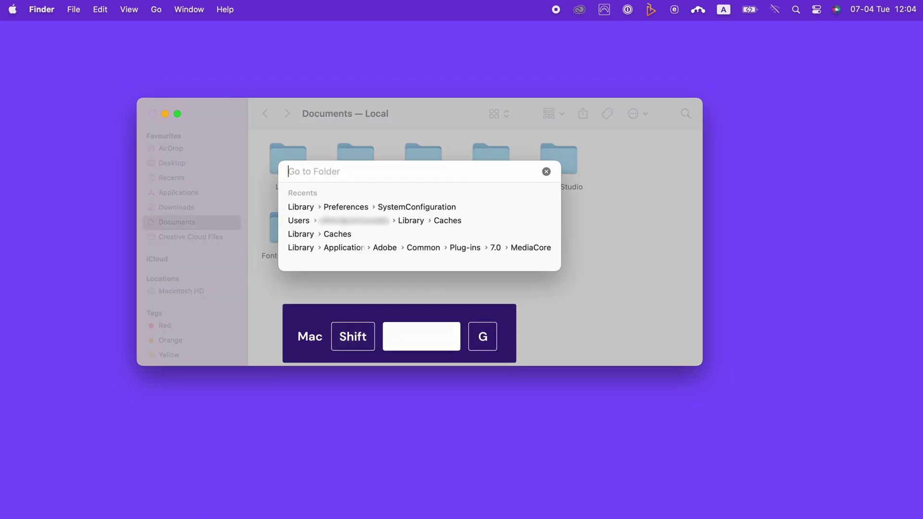
{"action": "key", "text": "super+v"}
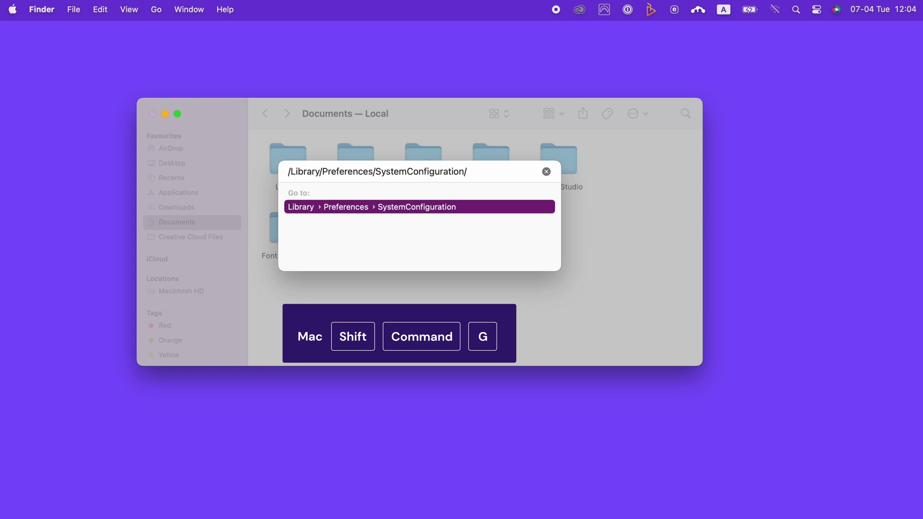
{"action": "key", "text": "Return"}
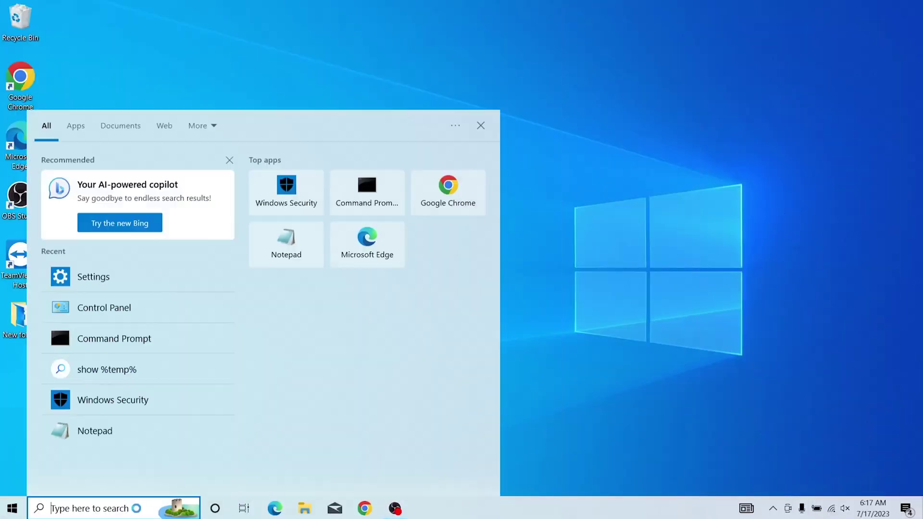
Search for 'com' and launch Command Prompt
{"action": "type", "text": "com"}
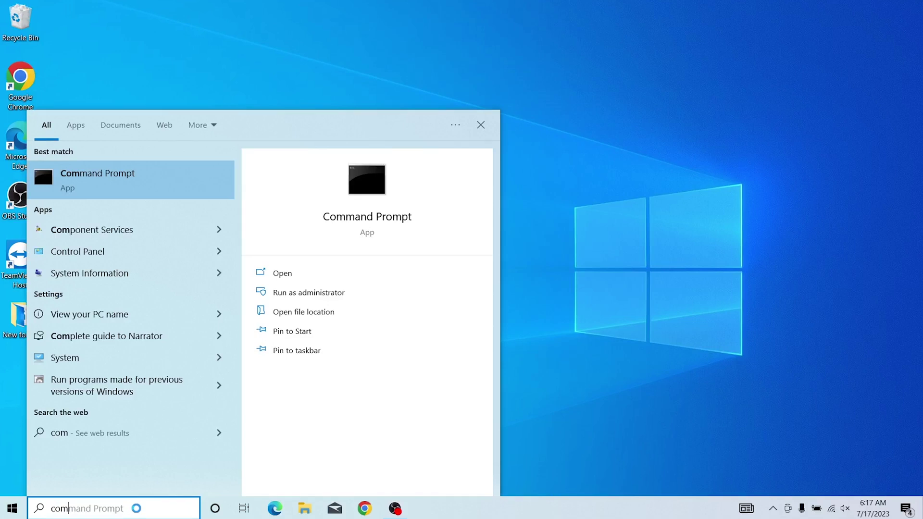
{"action": "key", "text": "Return"}
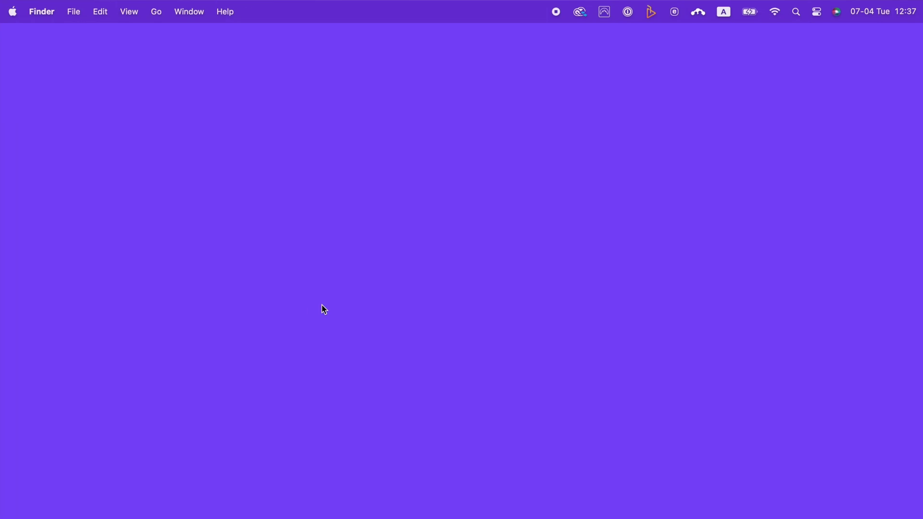
Show the TCP/IP page of the connected #Telia-4E0374 Wi-Fi network's details, using DHCP
{"action": "left_click", "coordinate": [13, 12]}
{"action": "left_click", "coordinate": [39, 53]}
{"action": "left_click", "coordinate": [321, 182]}
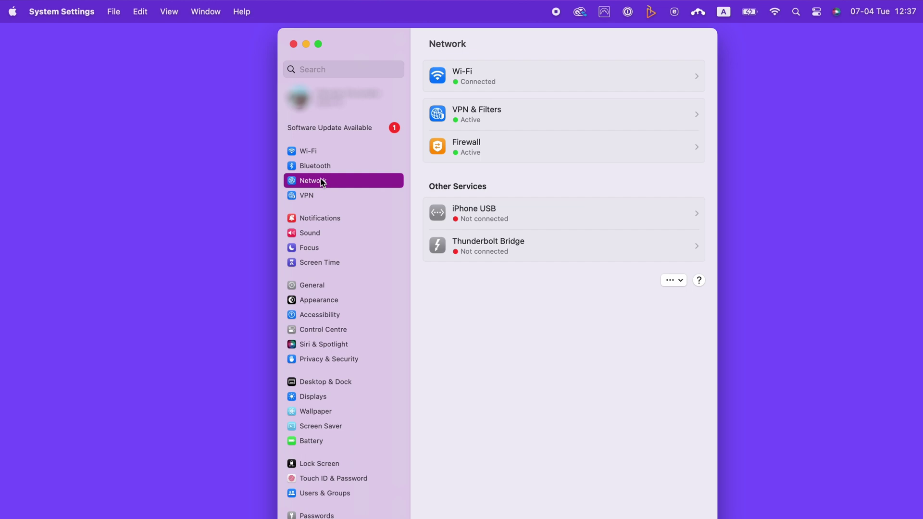
{"action": "left_click", "coordinate": [537, 89]}
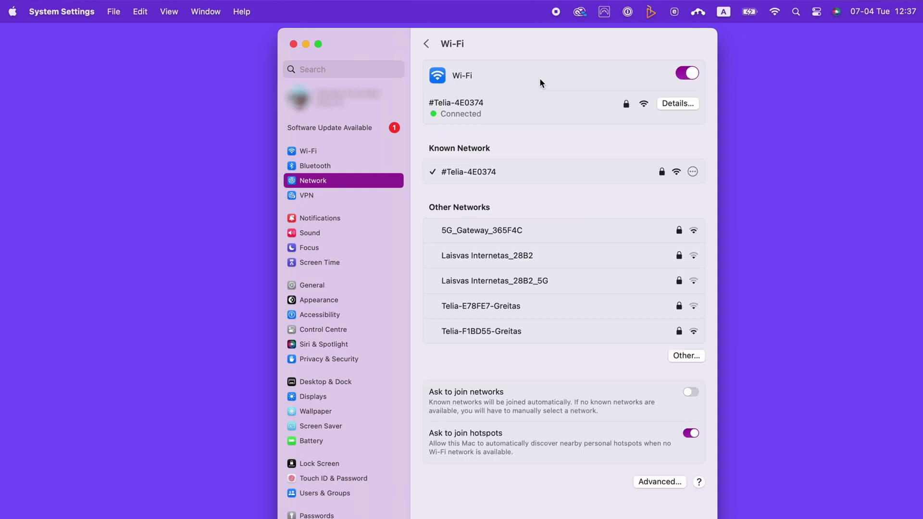
{"action": "left_click", "coordinate": [672, 105]}
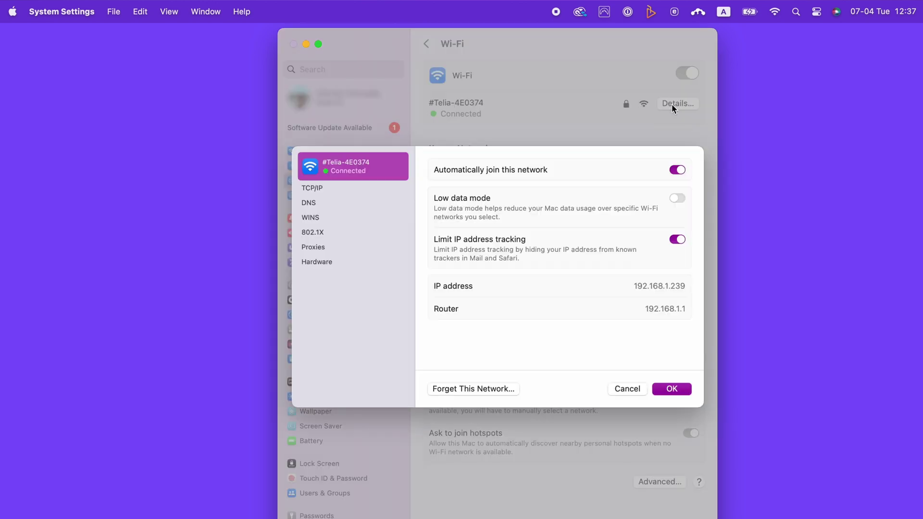
{"action": "left_click", "coordinate": [324, 190]}
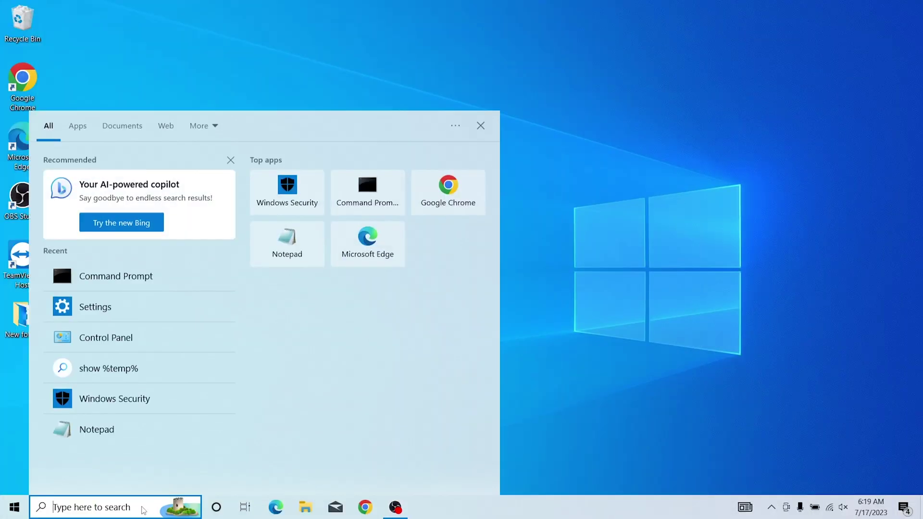
Launch Device Manager via a 'devic' search and expand the Network adapters category
{"action": "type", "text": "devic"}
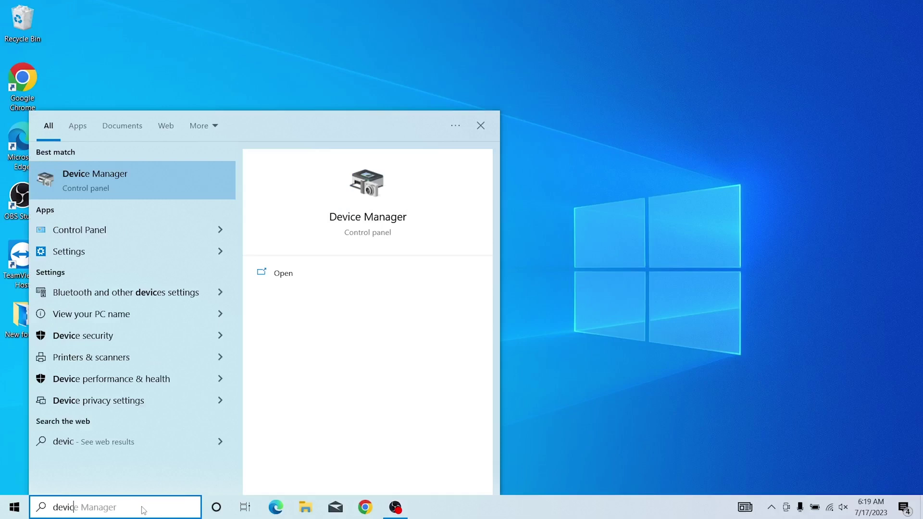
{"action": "key", "text": "Return"}
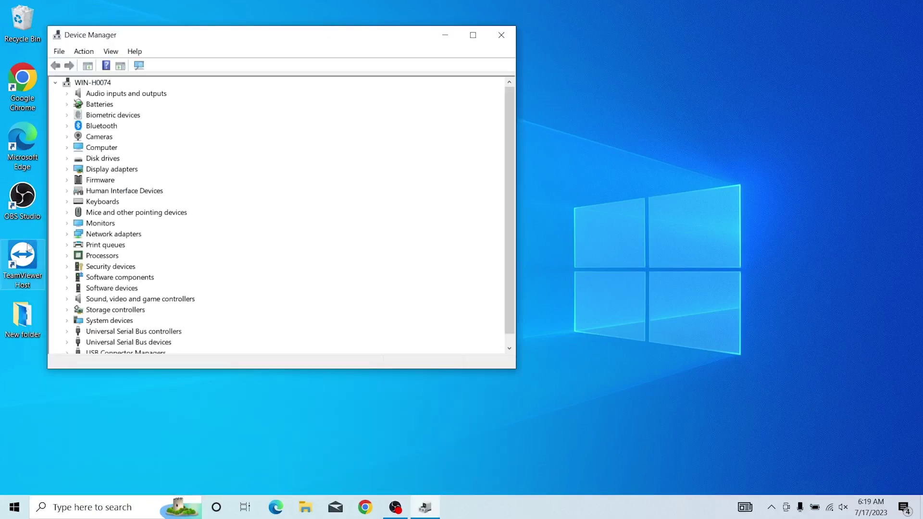
{"action": "left_click", "coordinate": [107, 235]}
{"action": "left_click", "coordinate": [66, 234]}
Bring up the context menu of the Bluetooth Device (Personal Area Network) adapter
{"action": "scroll", "coordinate": [233, 306], "scroll_direction": "down", "scroll_amount": 1}
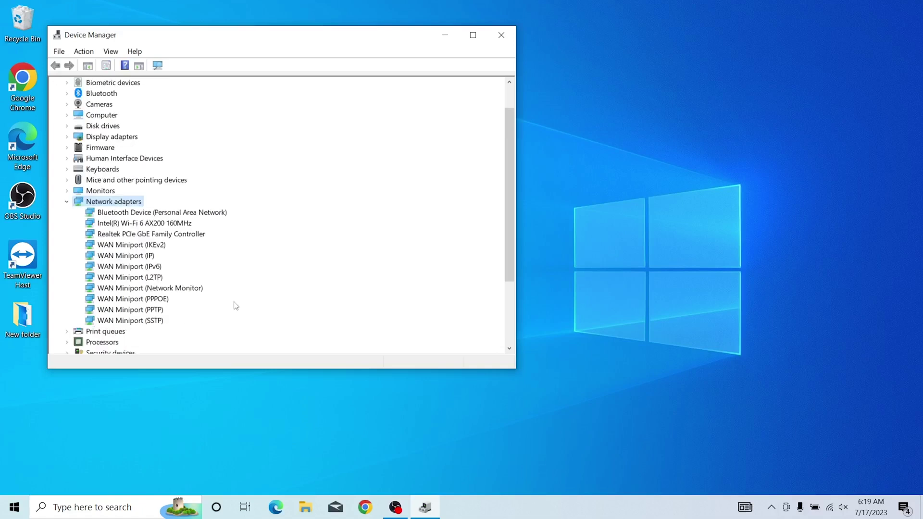
{"action": "scroll", "coordinate": [235, 306], "scroll_direction": "down", "scroll_amount": 1}
{"action": "left_click", "coordinate": [132, 183]}
{"action": "right_click", "coordinate": [132, 182]}
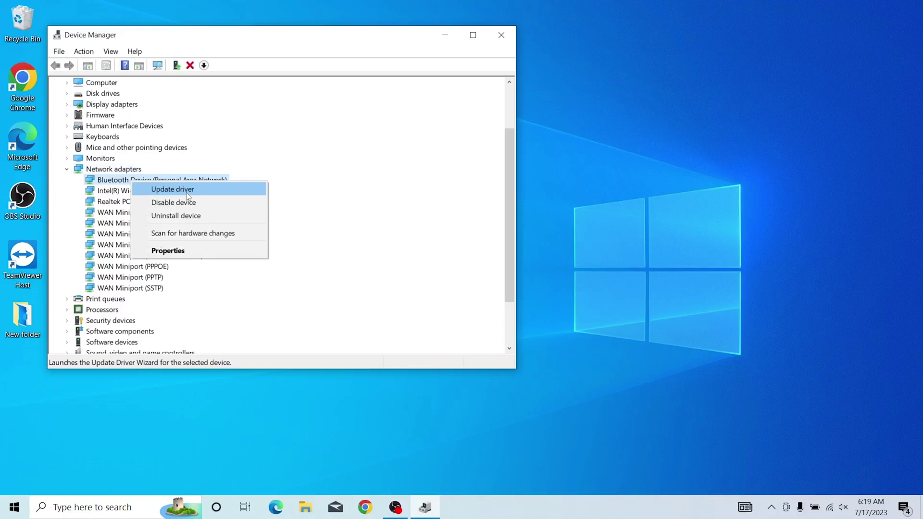